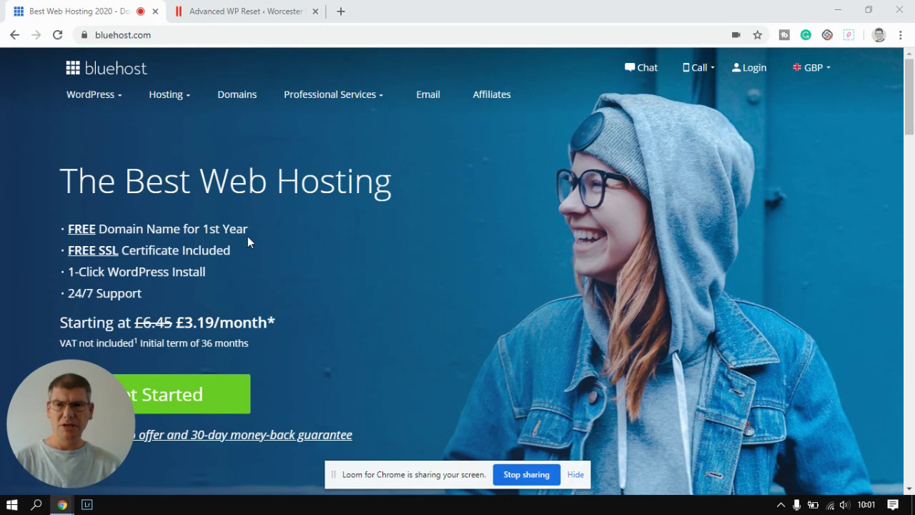
- Review the Bluehost offer's free first-year domain name, free SSL certificate and 1-Click WordPress Install features
drag(206, 272, 71, 272)
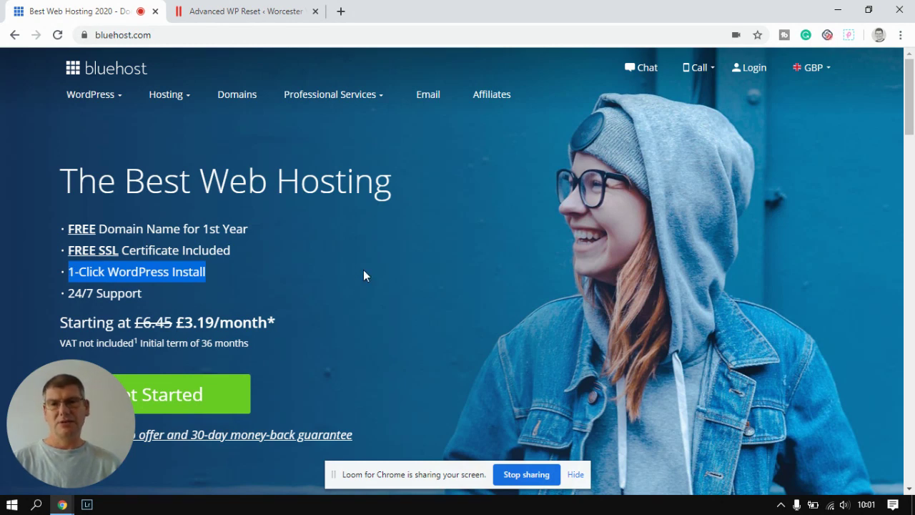
click(342, 249)
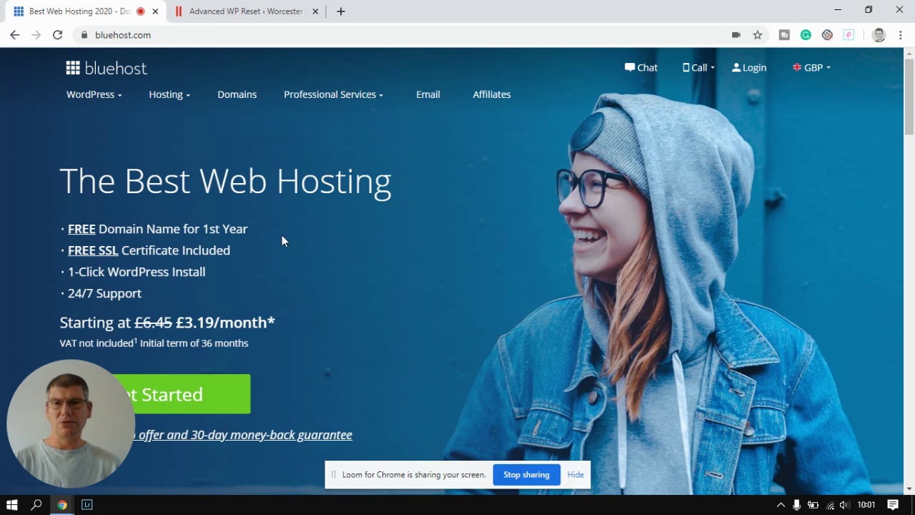
drag(249, 229, 68, 229)
click(346, 259)
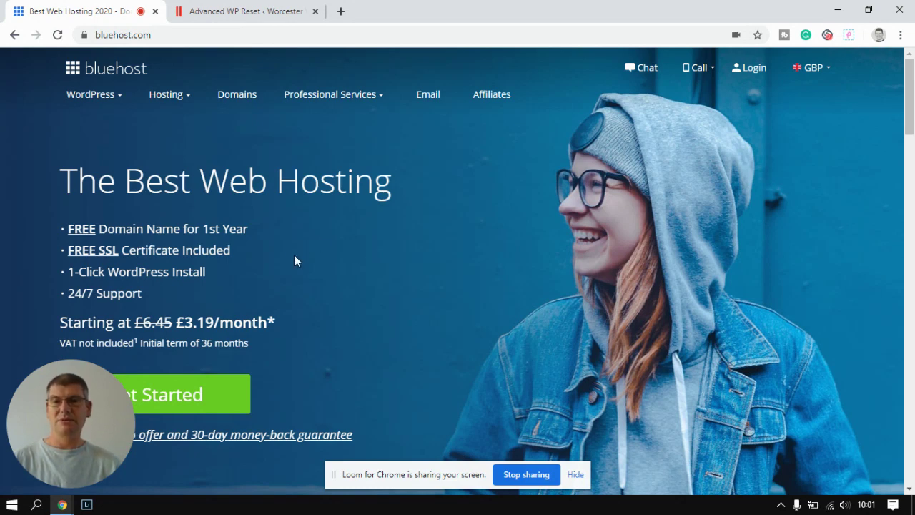
drag(255, 231, 68, 229)
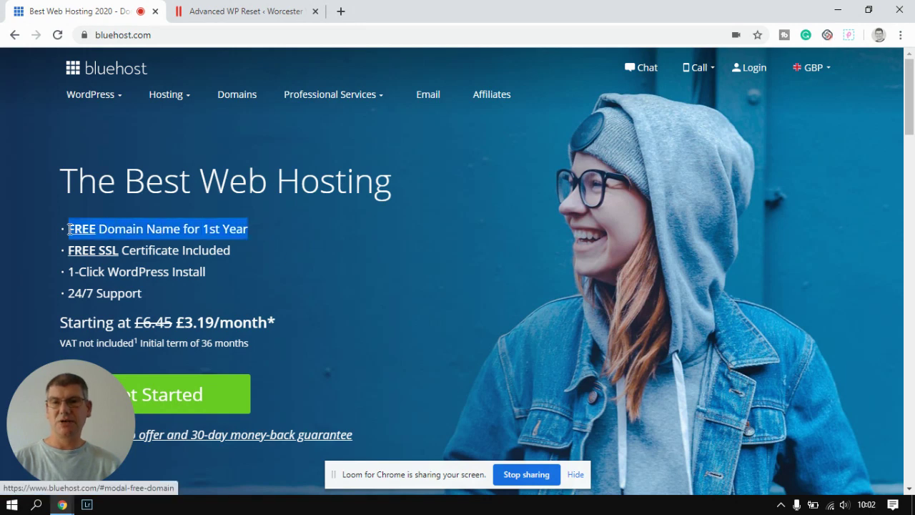
click(301, 266)
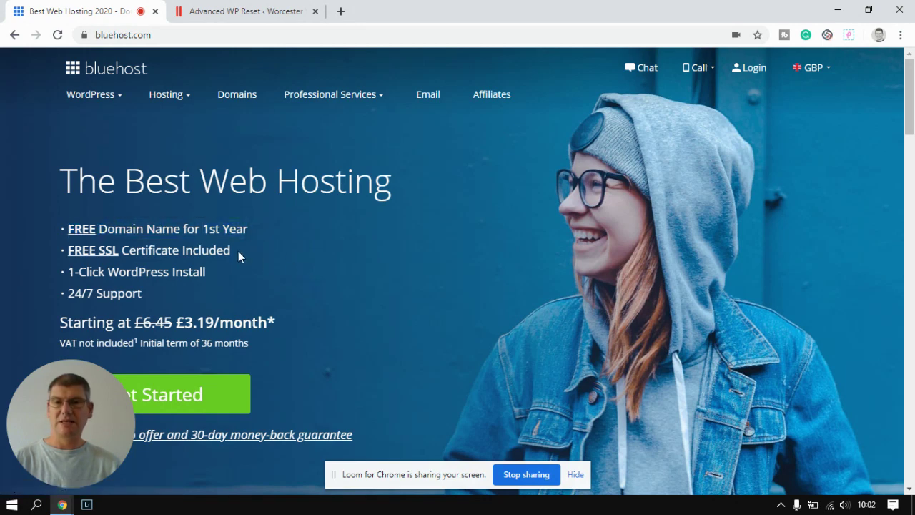
drag(230, 251, 67, 252)
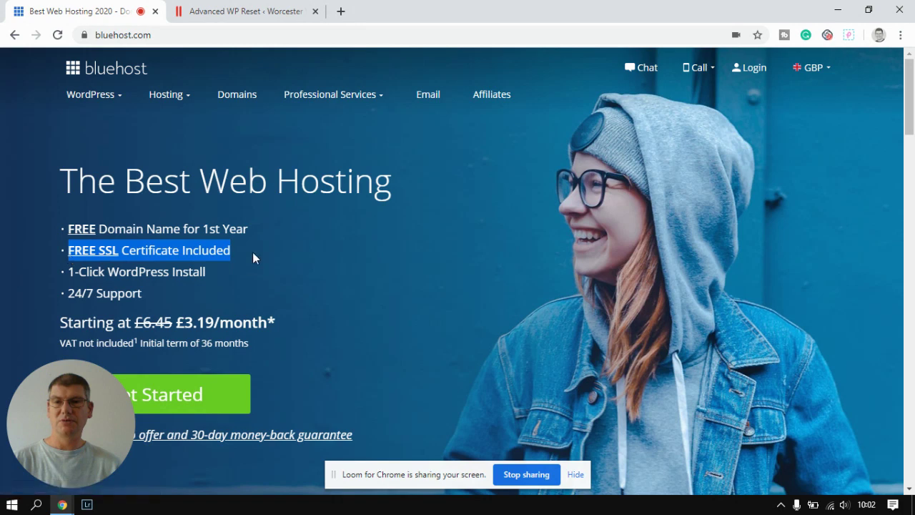
click(212, 269)
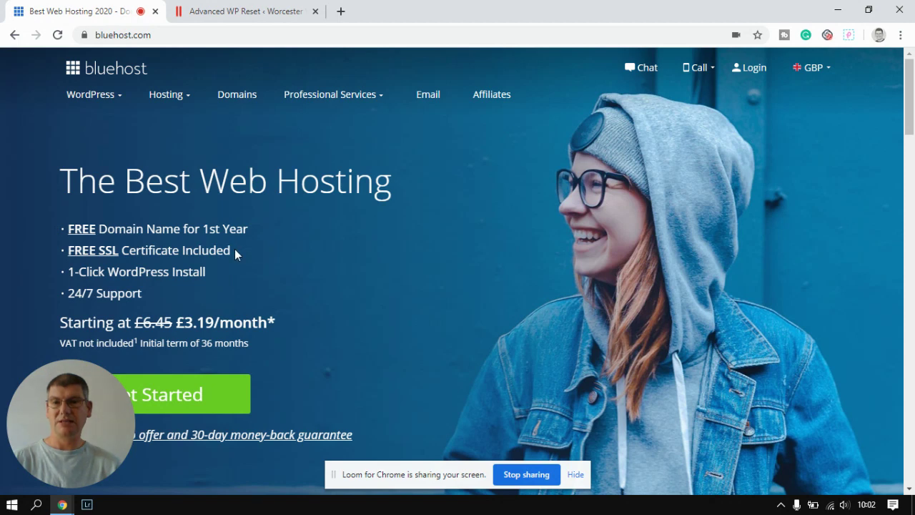
drag(233, 250, 70, 251)
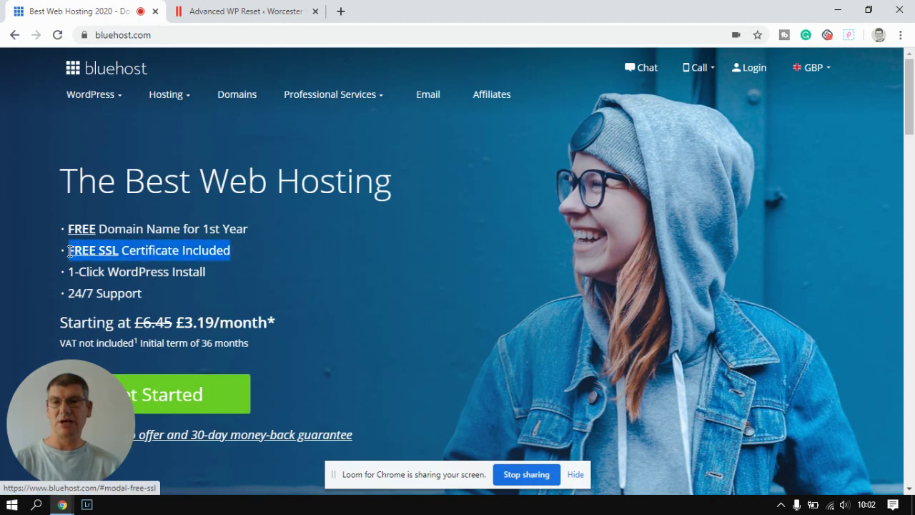
click(321, 243)
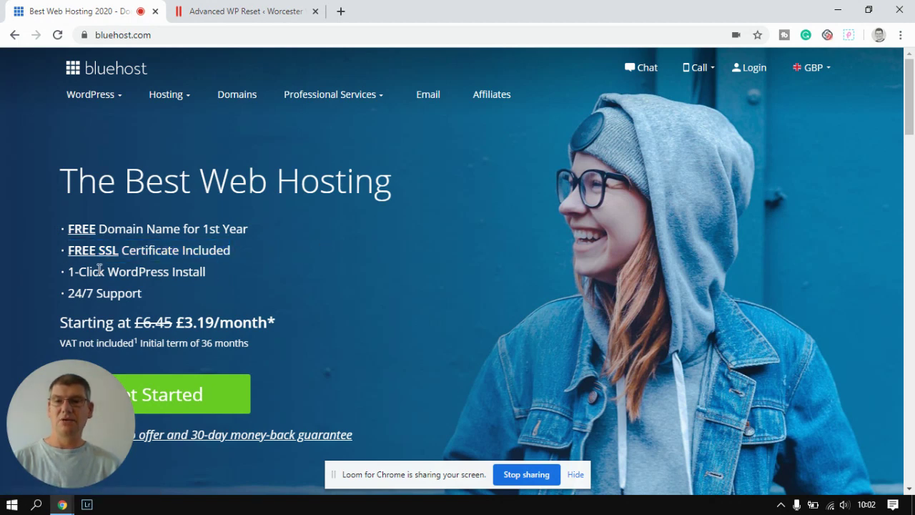
drag(98, 270, 66, 272)
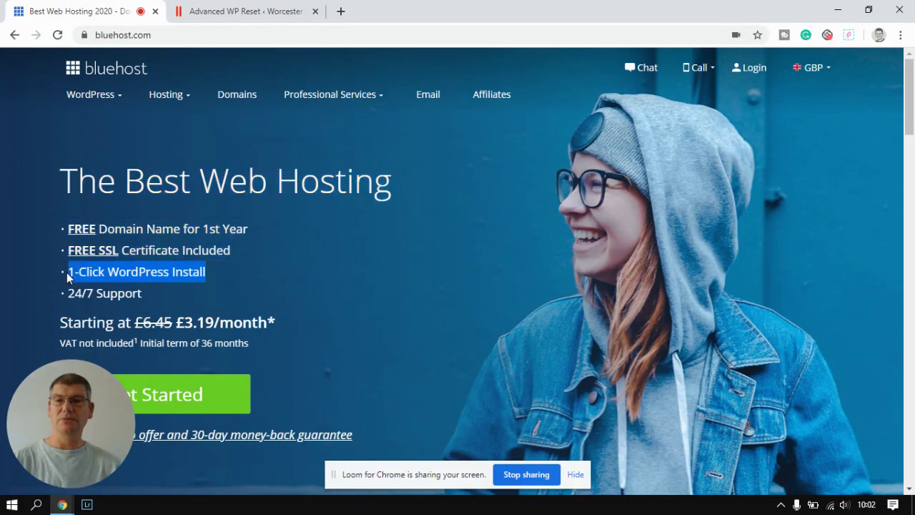
click(258, 262)
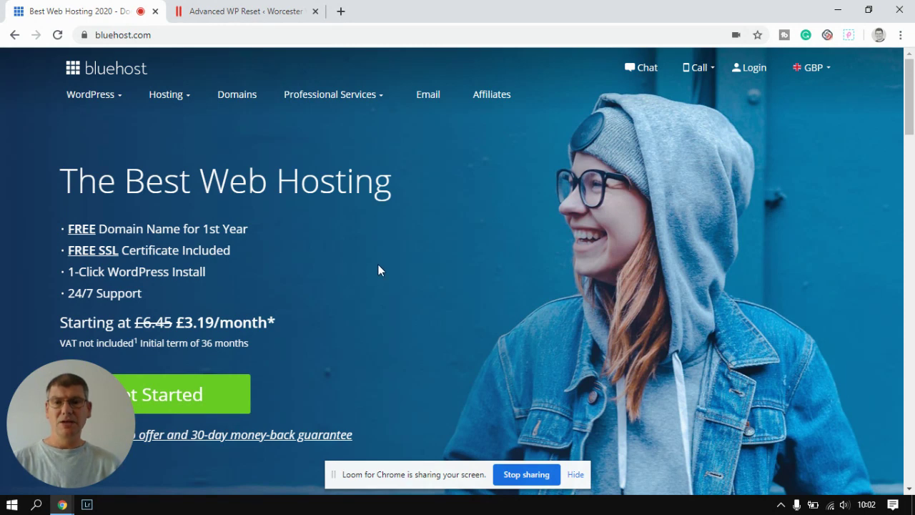
- Open the shared hosting plans and compare their features, including the Choice Plus plan's CodeGuard Basic site backup
click(190, 399)
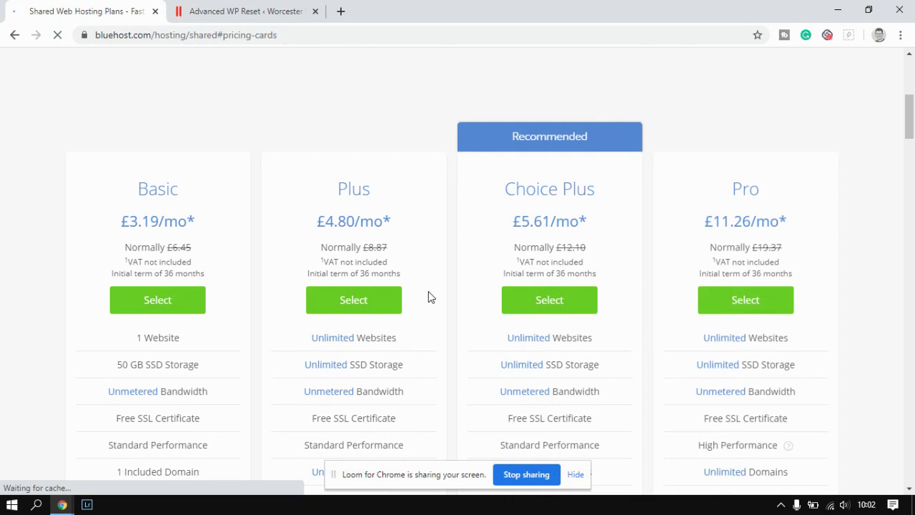
scroll(589, 203, down, 1)
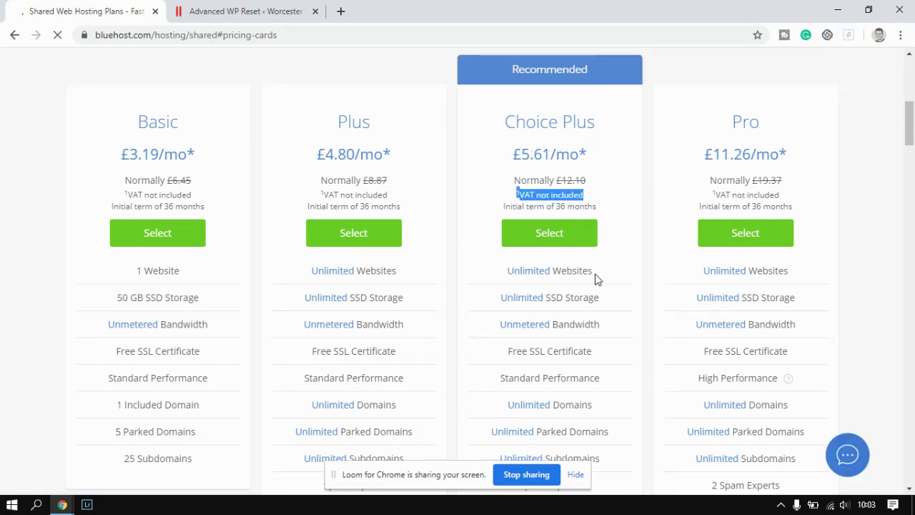
scroll(569, 275, down, 1)
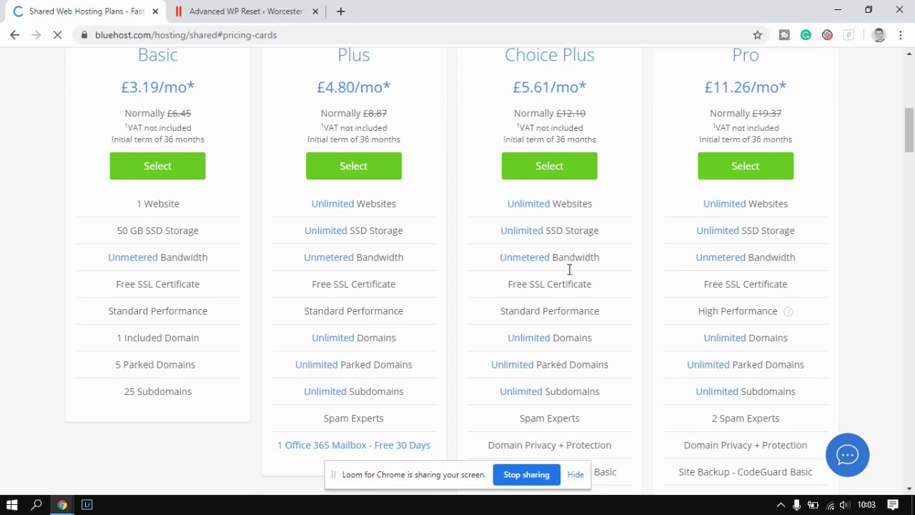
scroll(570, 269, down, 1)
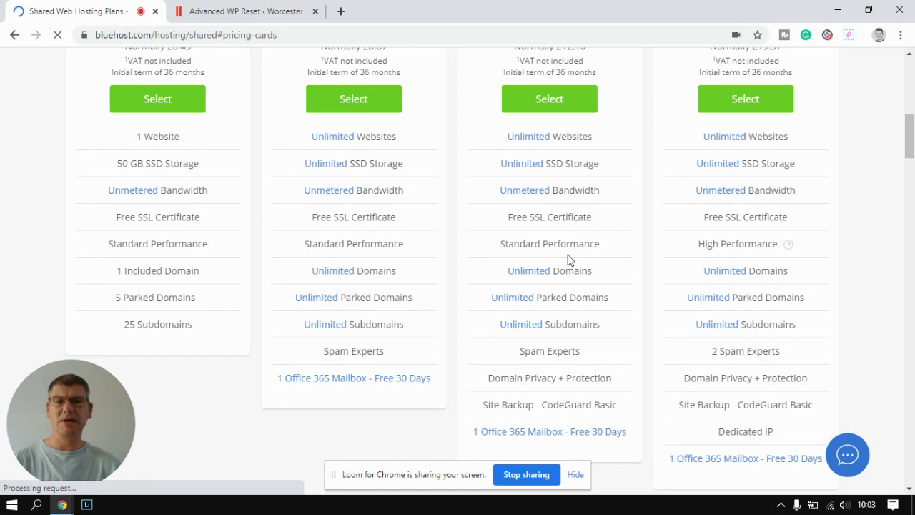
scroll(570, 259, down, 3)
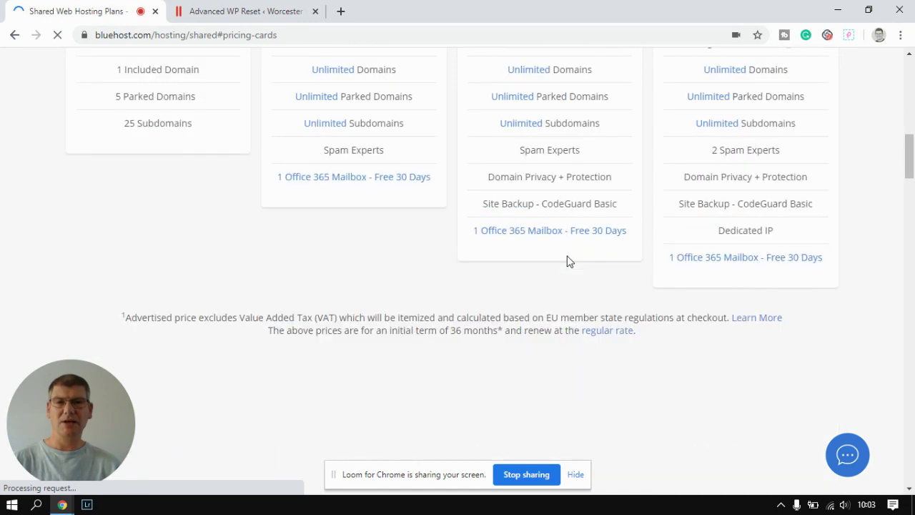
scroll(571, 261, up, 2)
scroll(570, 262, up, 1)
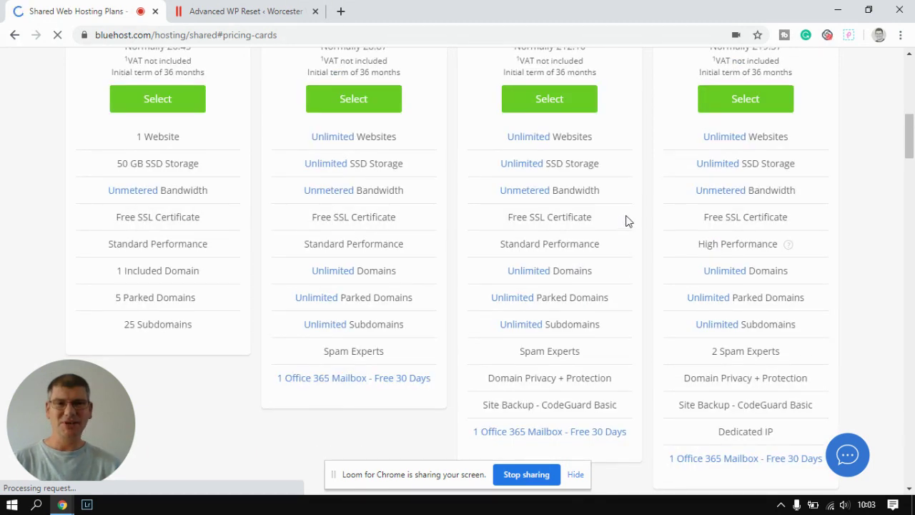
scroll(627, 222, down, 1)
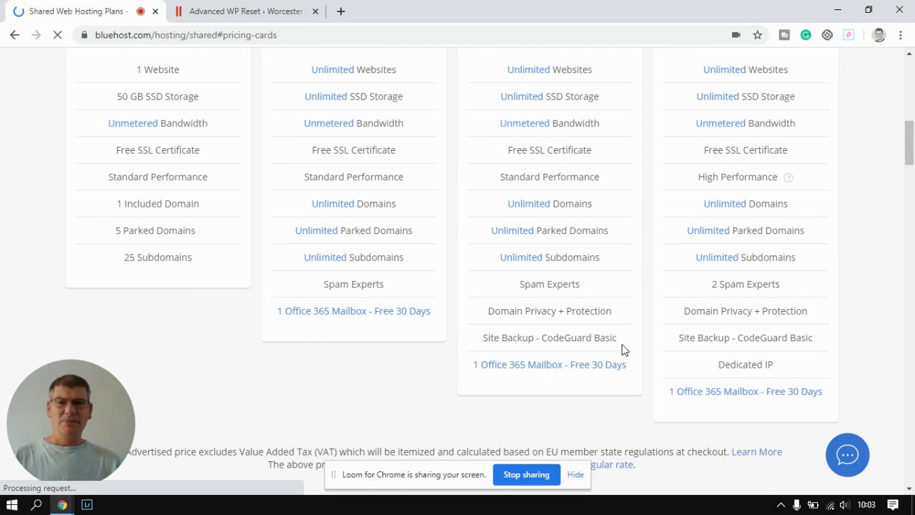
drag(619, 343, 479, 345)
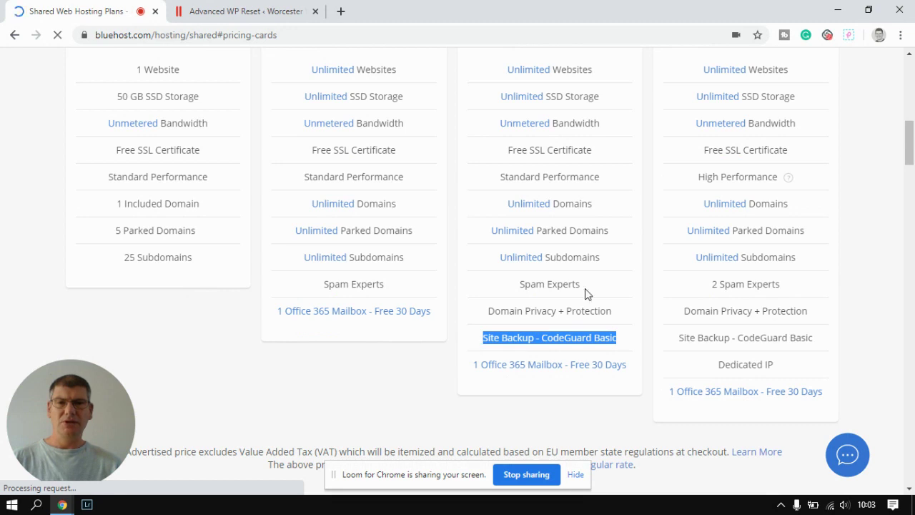
- Examine the Basic hosting plan's monthly price and its included features
scroll(622, 247, up, 1)
scroll(622, 247, up, 2)
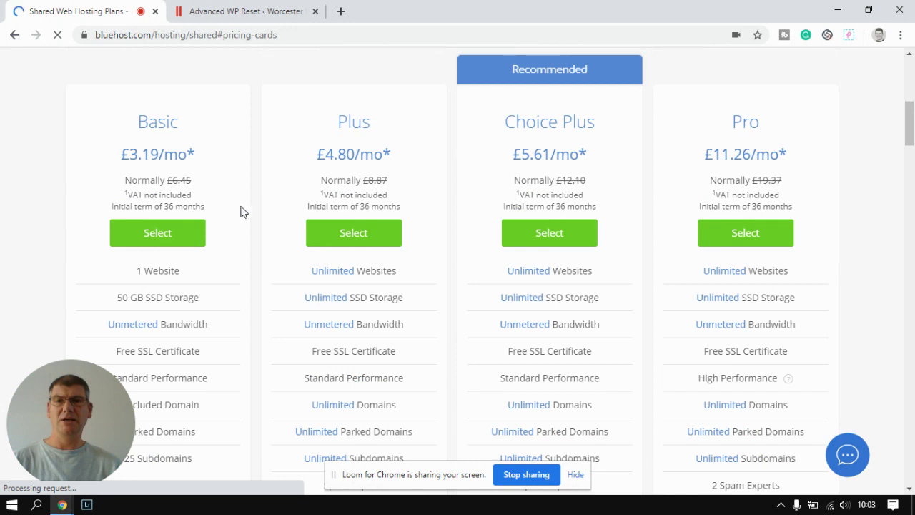
scroll(87, 147, down, 1)
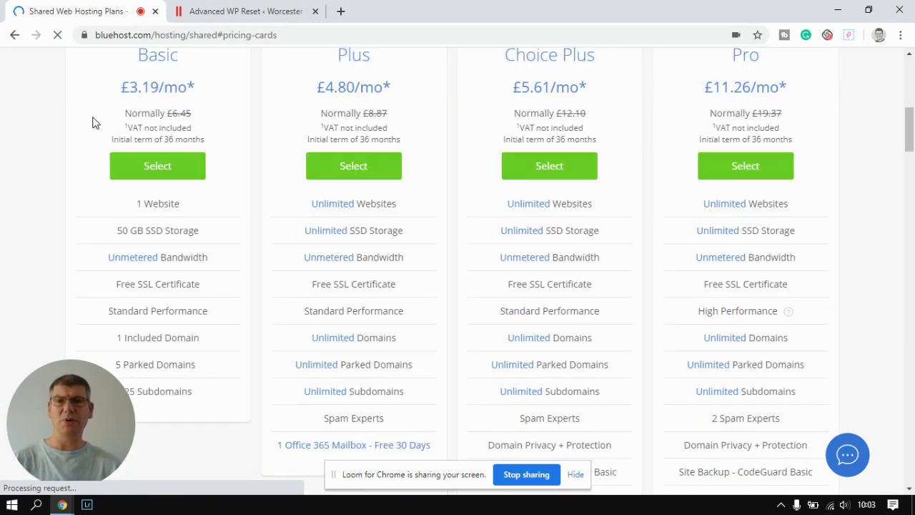
scroll(88, 214, down, 1)
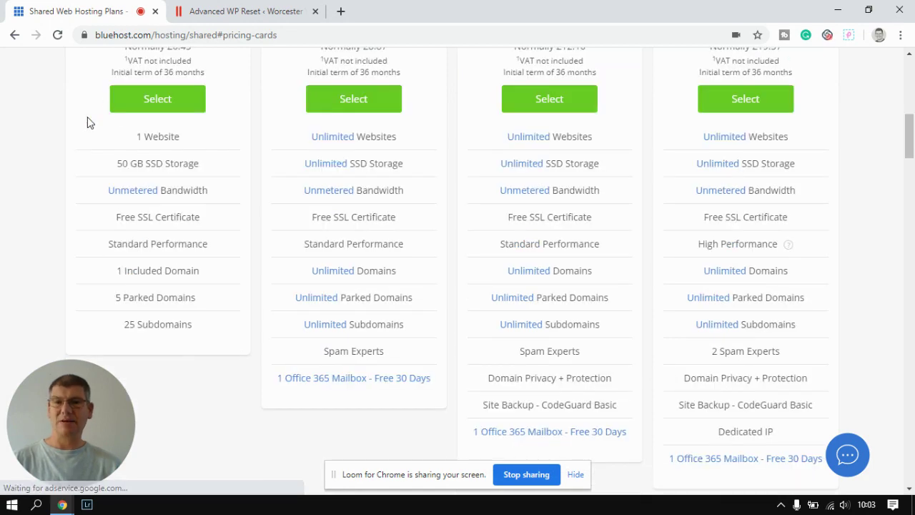
scroll(87, 126, up, 2)
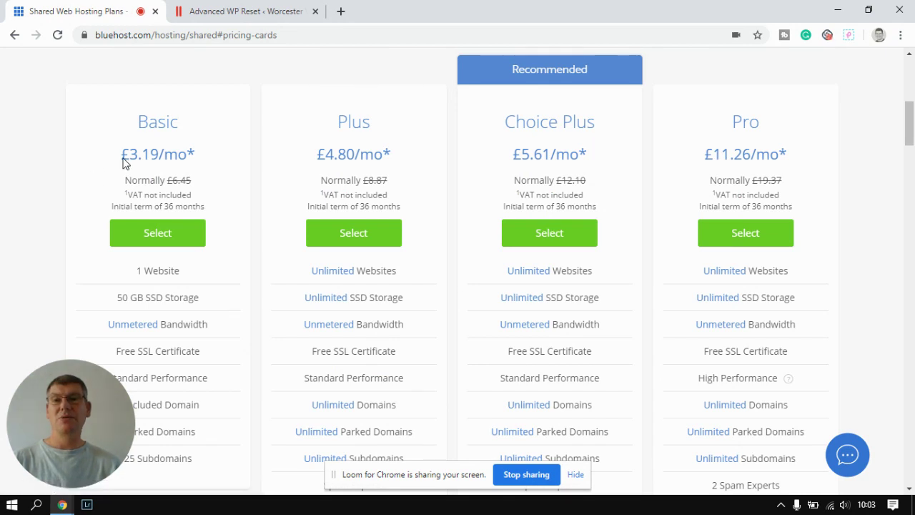
drag(199, 159, 122, 158)
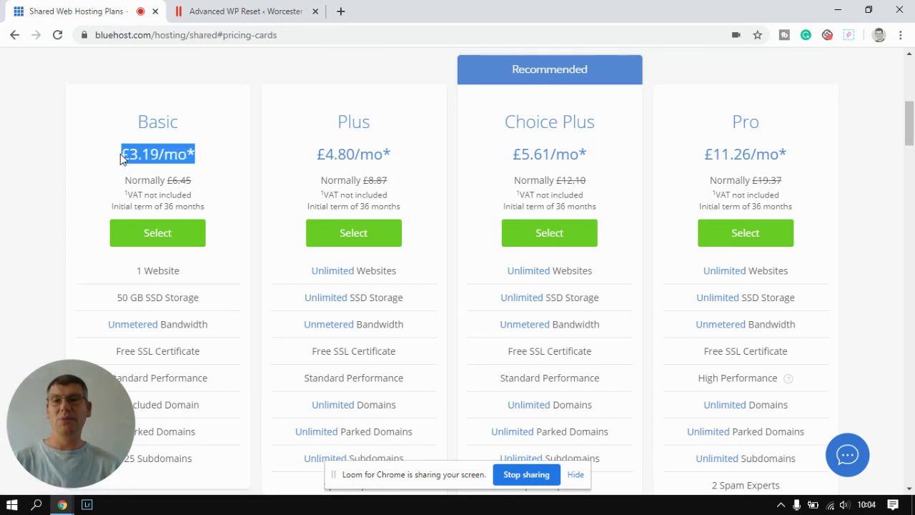
click(80, 156)
scroll(80, 156, down, 1)
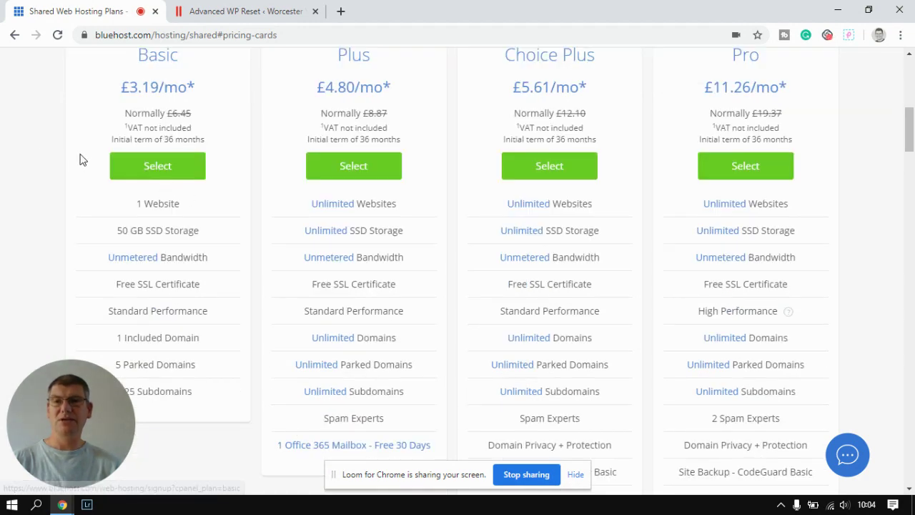
scroll(78, 153, up, 1)
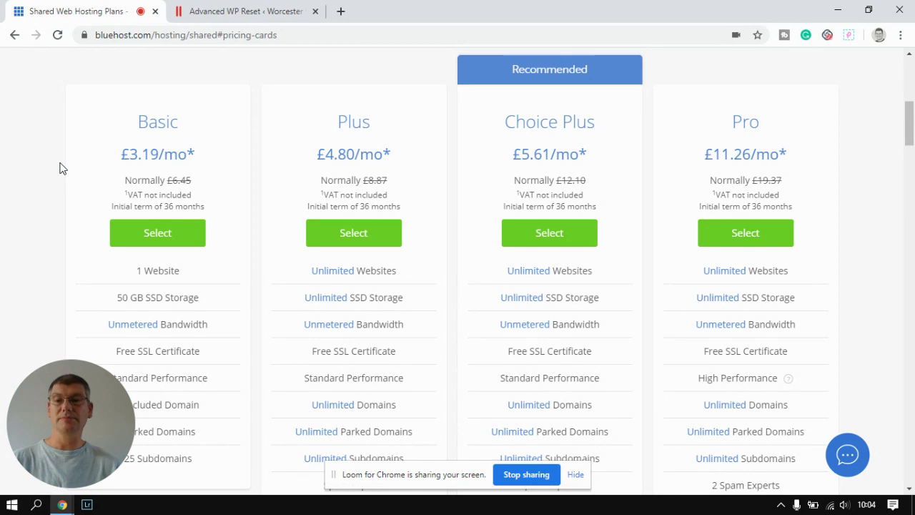
- Switch to the WordPress admin of Worcester Websites and open the list of installed themes
click(283, 16)
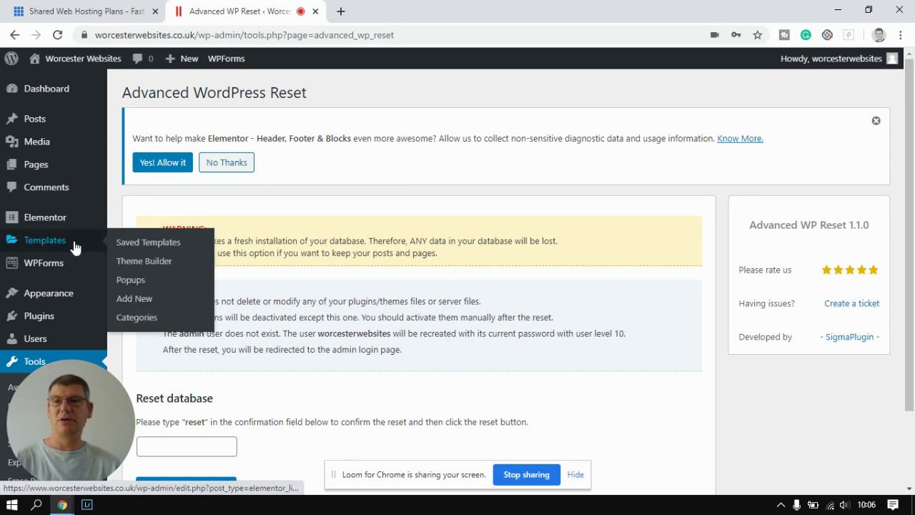
mouse_move(61, 296)
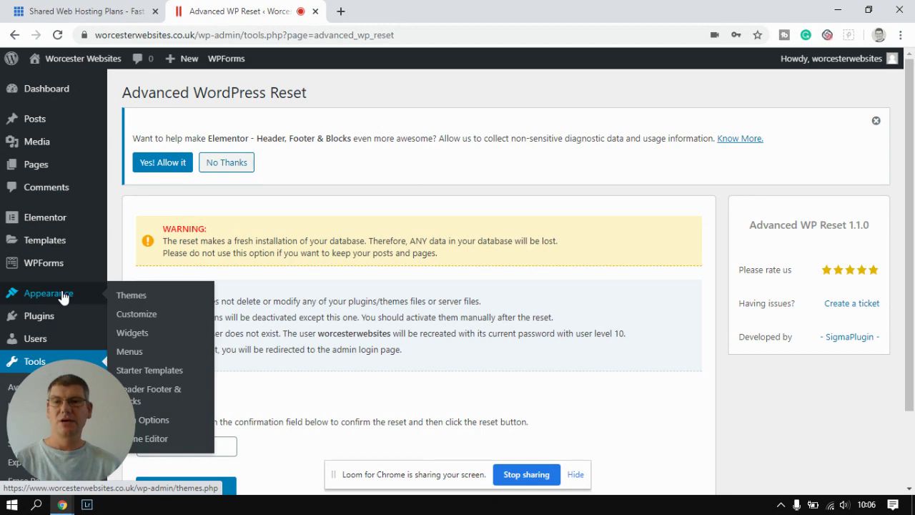
click(136, 300)
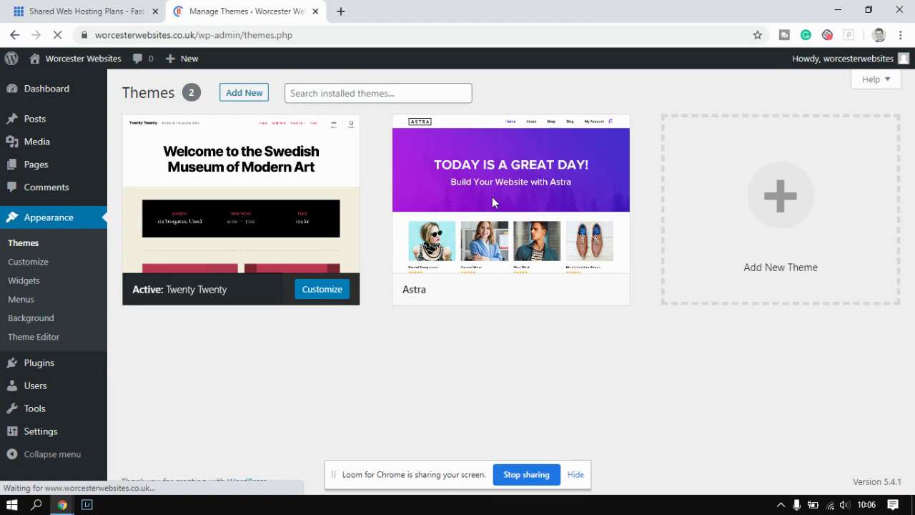
- Look over the installed Twenty Twenty and Astra themes and open the theme details of Twenty Twenty
mouse_move(254, 173)
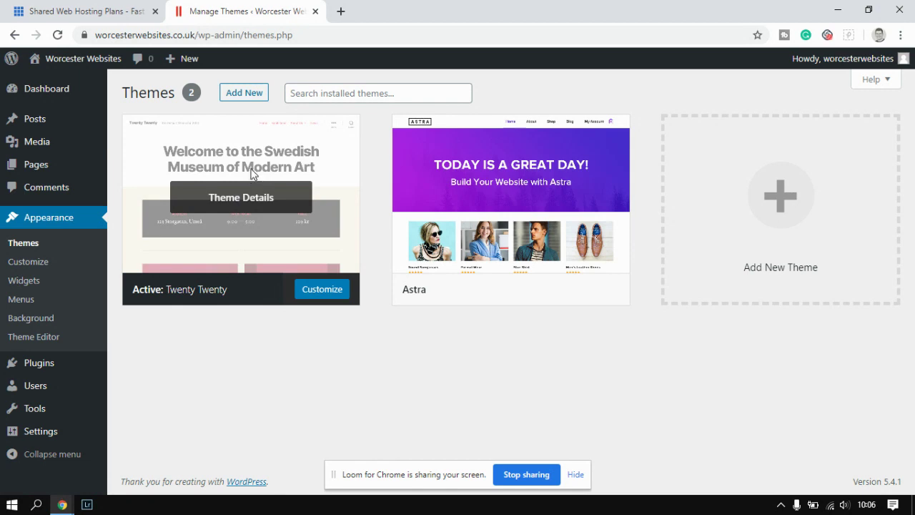
mouse_move(505, 203)
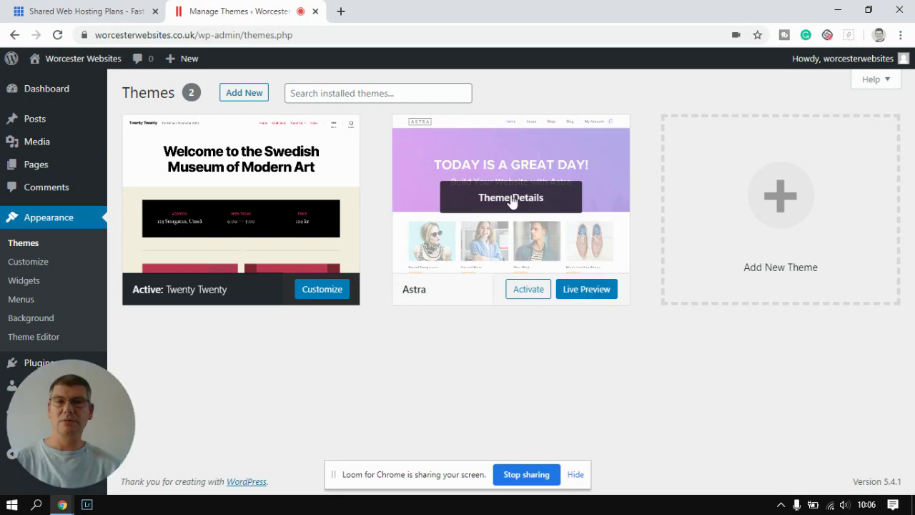
mouse_move(247, 195)
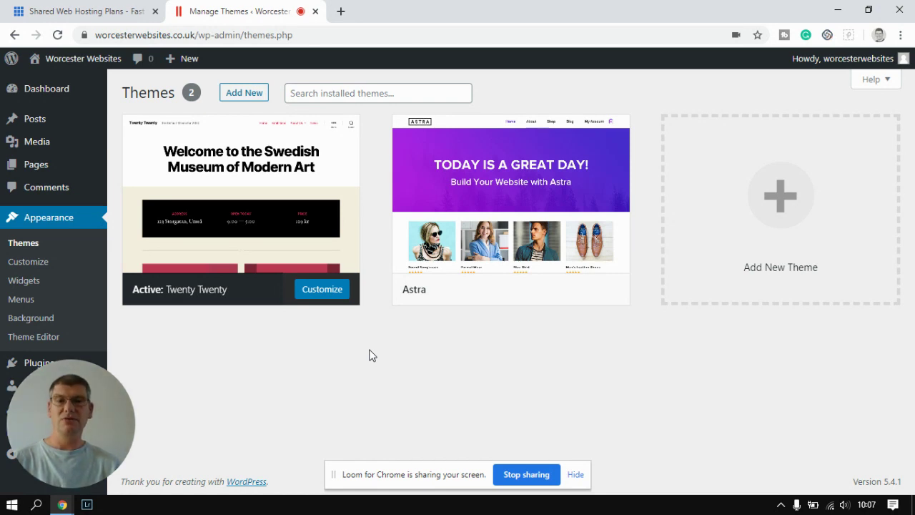
mouse_move(513, 223)
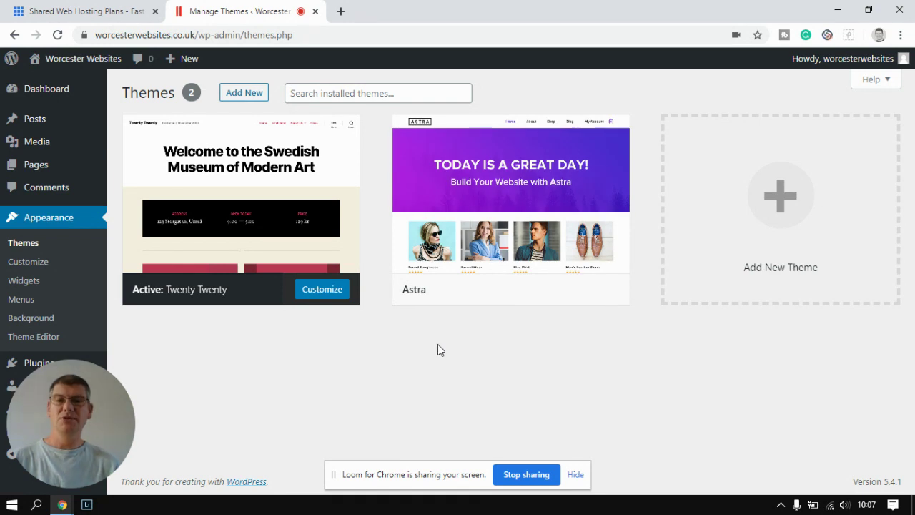
mouse_move(301, 243)
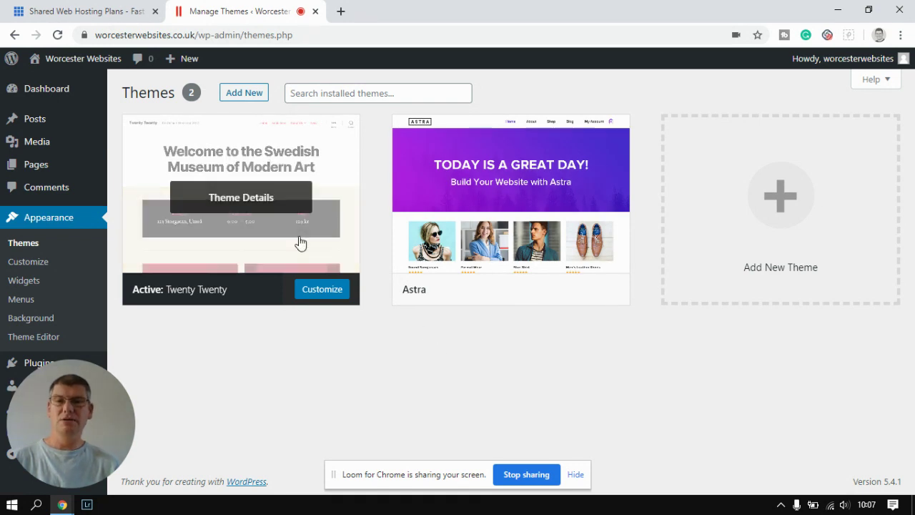
click(256, 198)
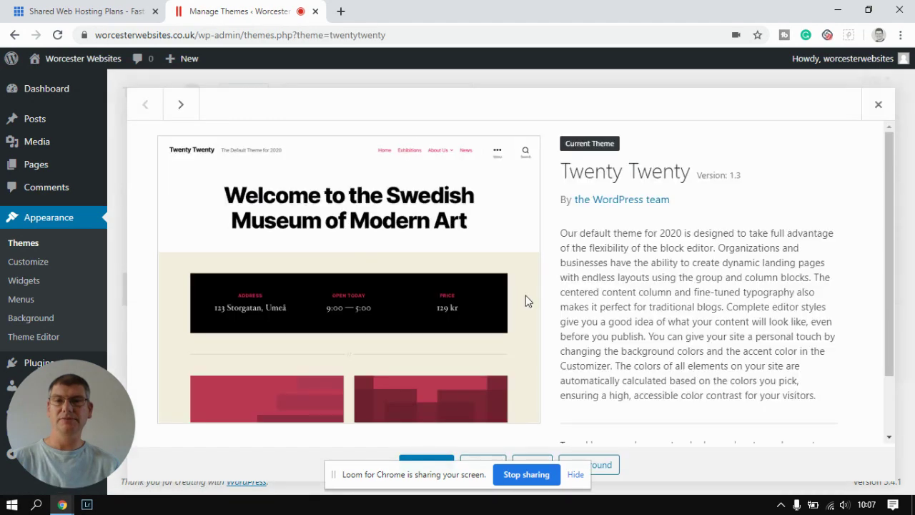
- Read through the Twenty Twenty theme's description and tags, and close its details
scroll(604, 277, down, 1)
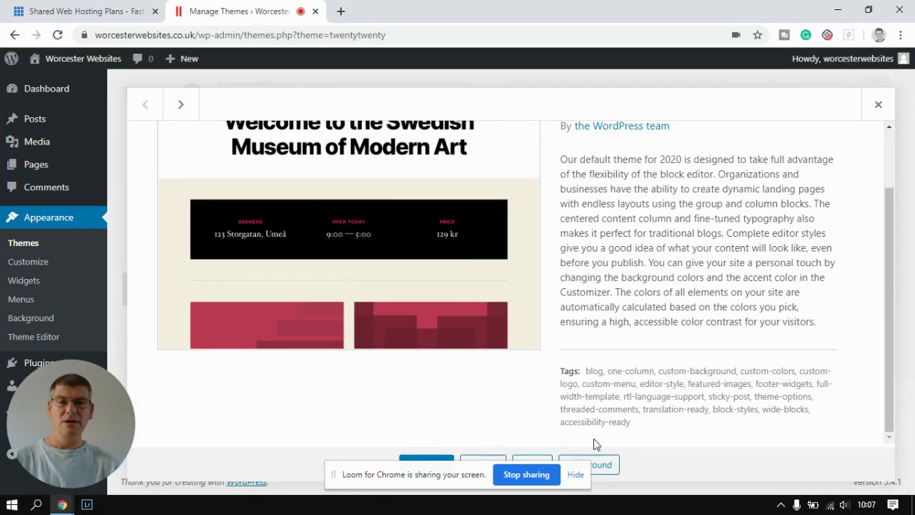
click(583, 474)
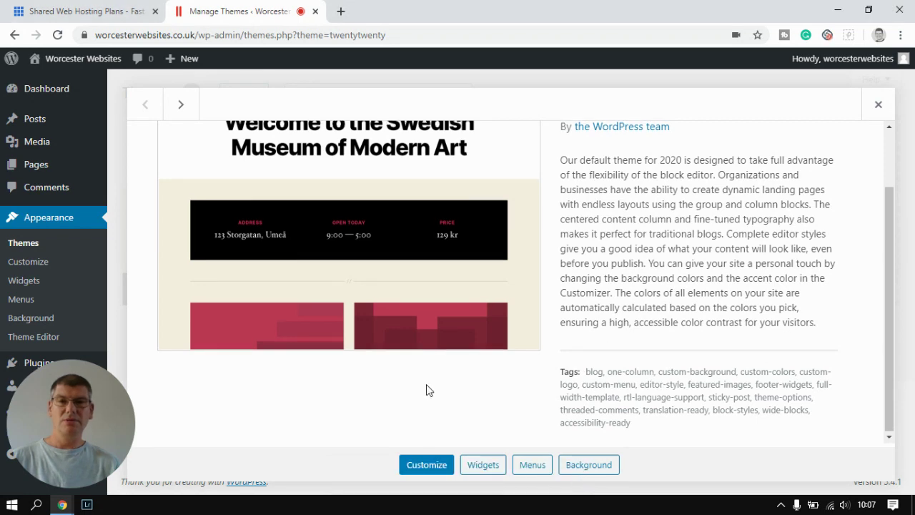
scroll(670, 306, up, 1)
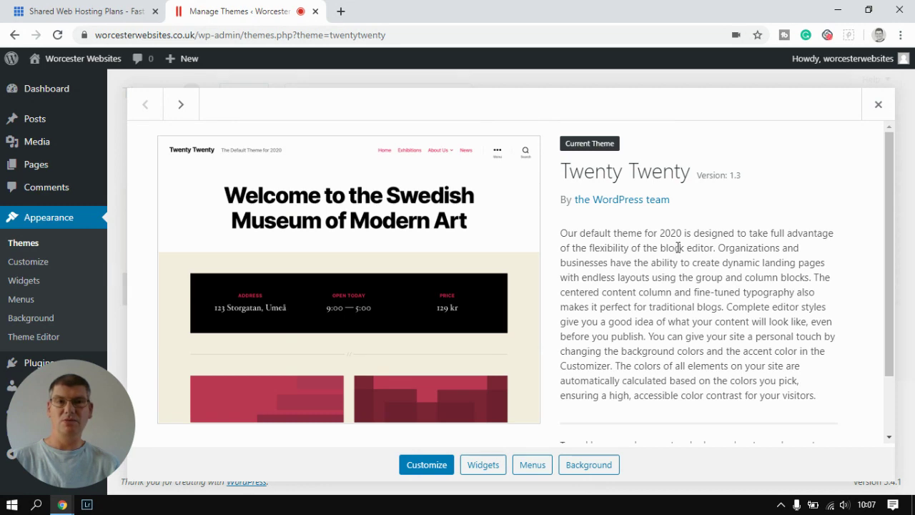
scroll(689, 238, down, 1)
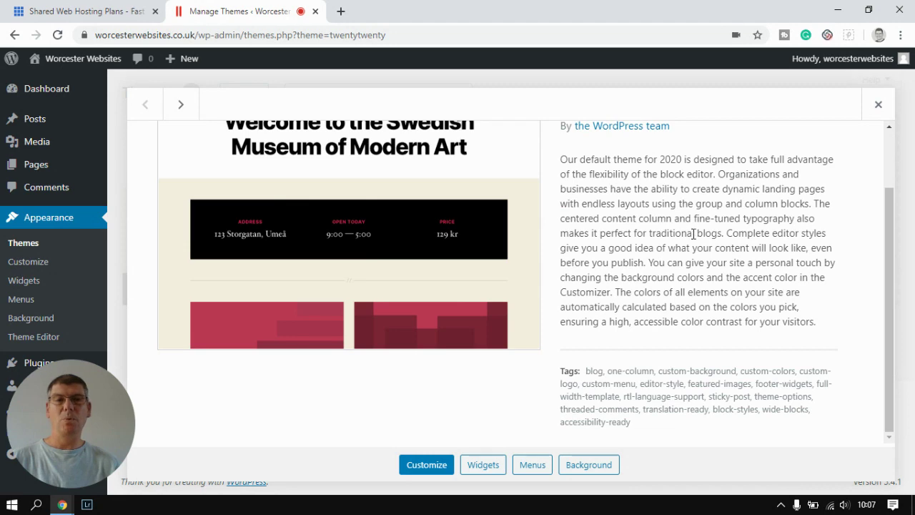
scroll(685, 236, up, 1)
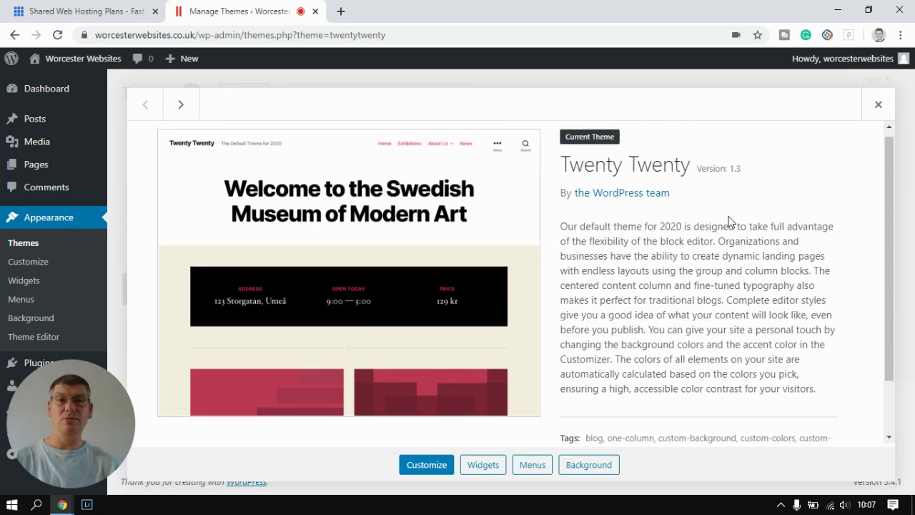
click(878, 107)
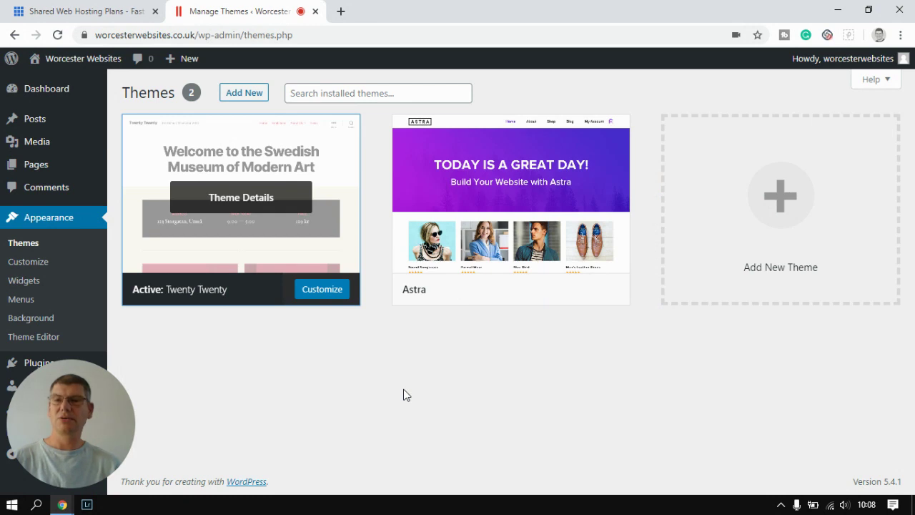
- Search the themes available to add for "astra" and activate the Astra theme
click(29, 244)
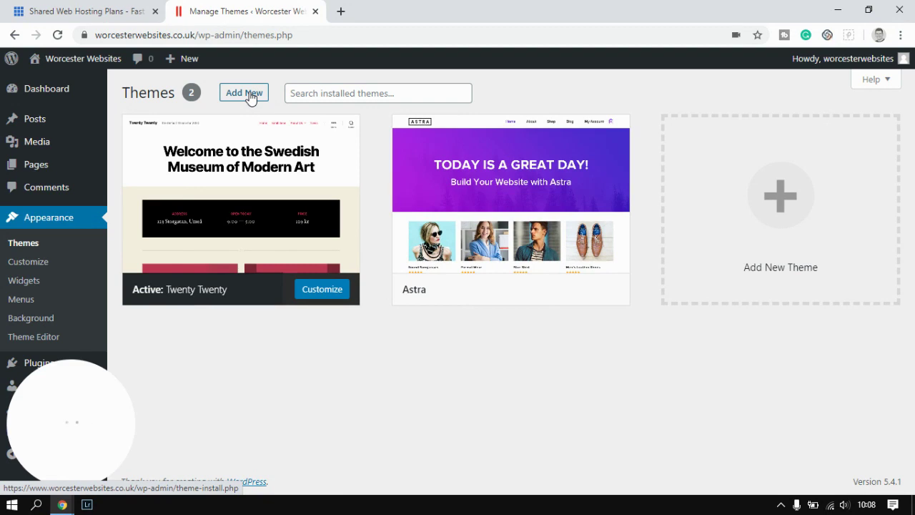
click(244, 93)
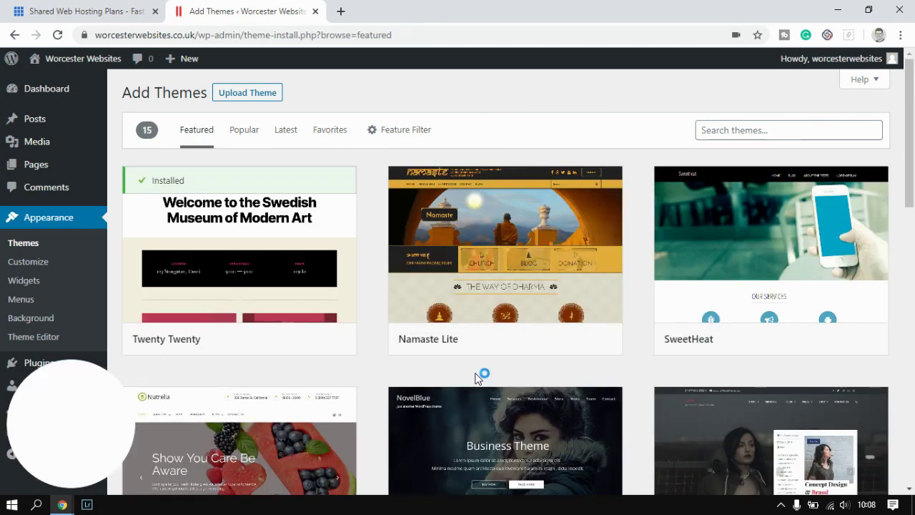
click(753, 130)
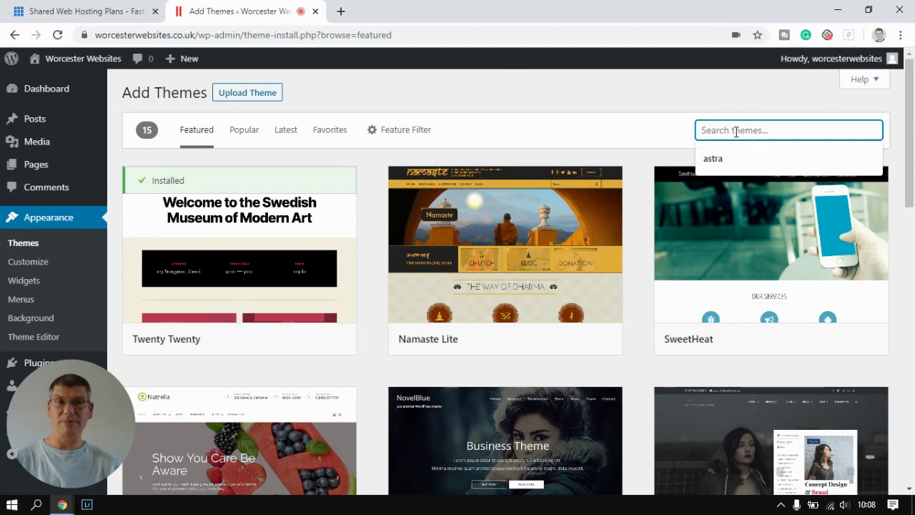
text(as)
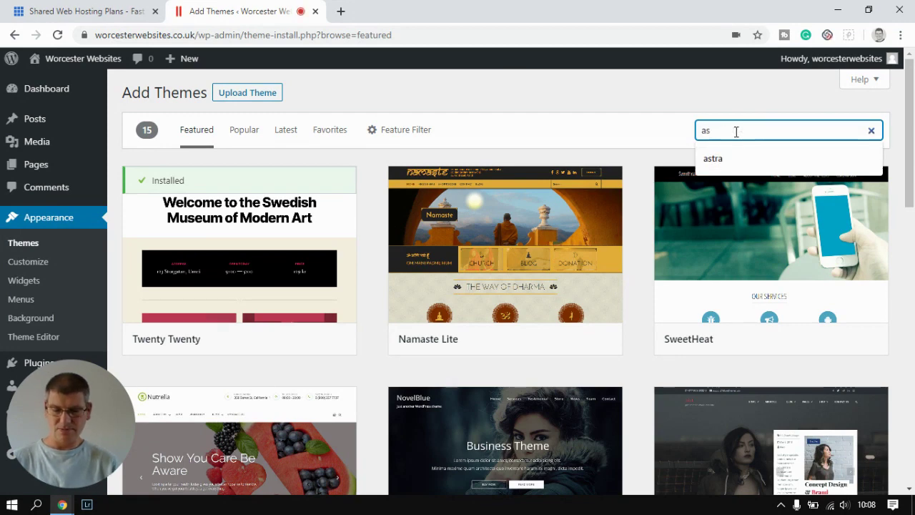
text(tra)
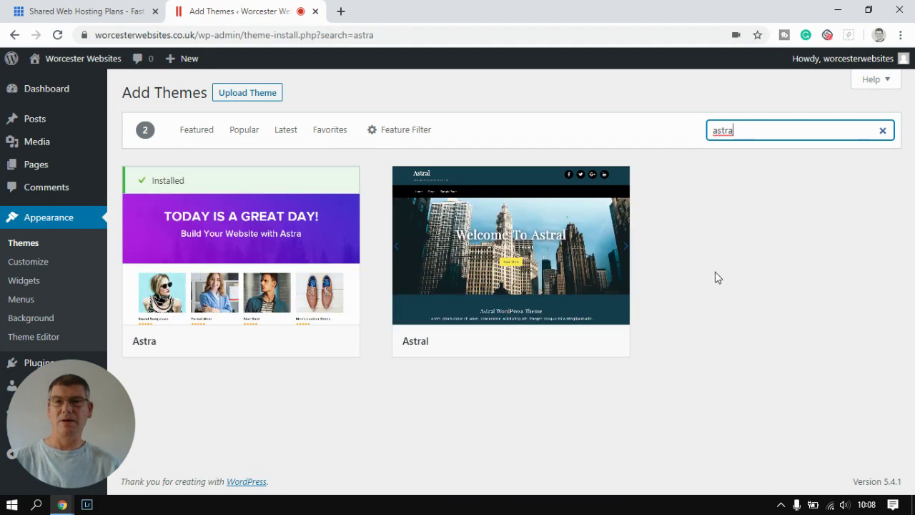
mouse_move(256, 243)
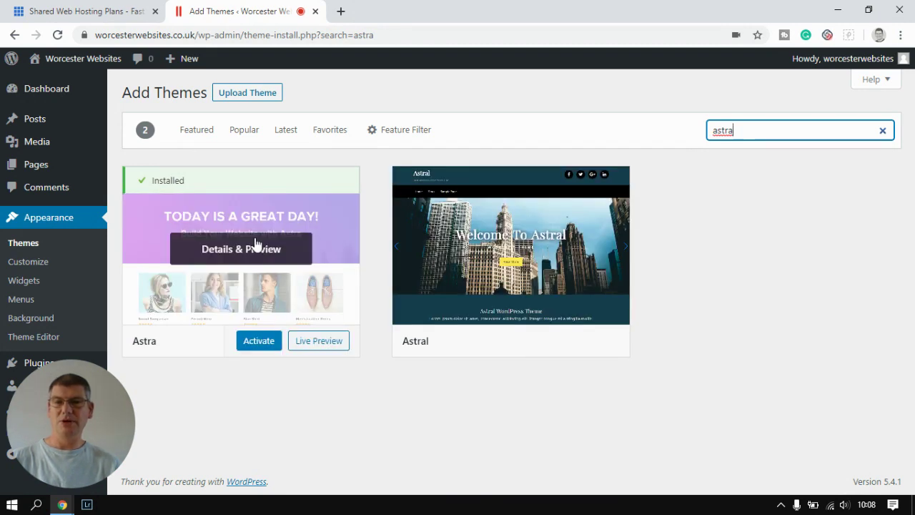
click(260, 342)
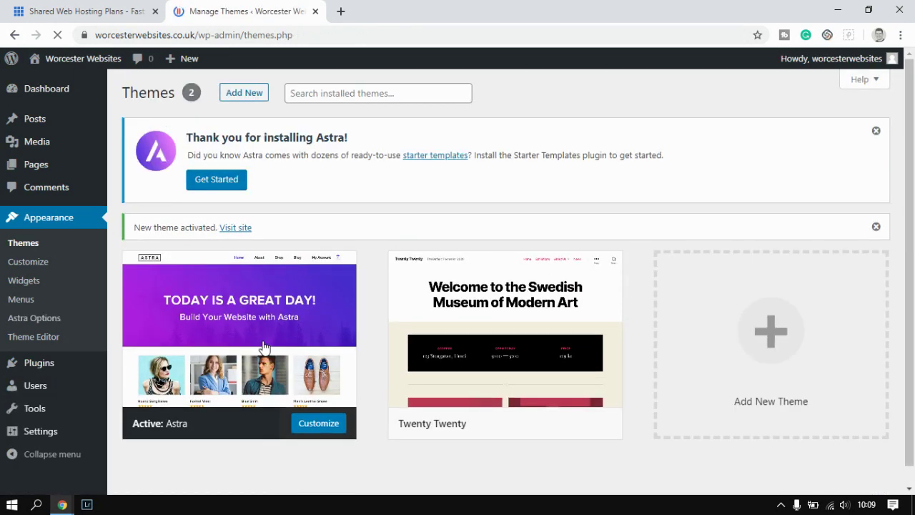
- Open the list of installed plugins and delete Elementor and Elementor - Header, Footer & Blocks, including their data
scroll(257, 439, down, 1)
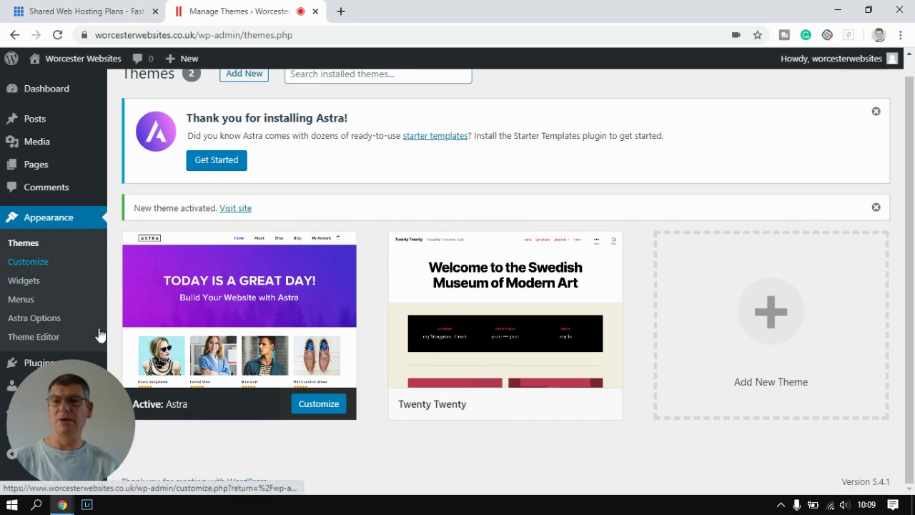
drag(142, 410, 831, 131)
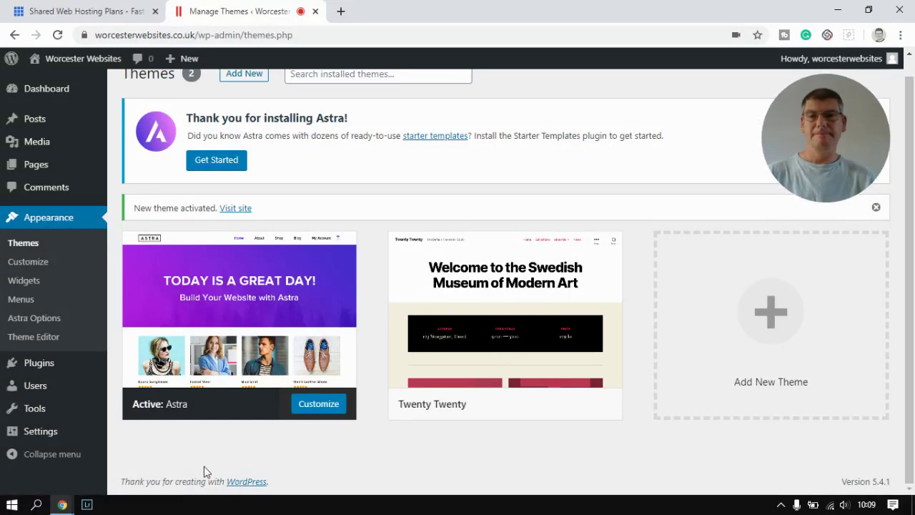
mouse_move(46, 366)
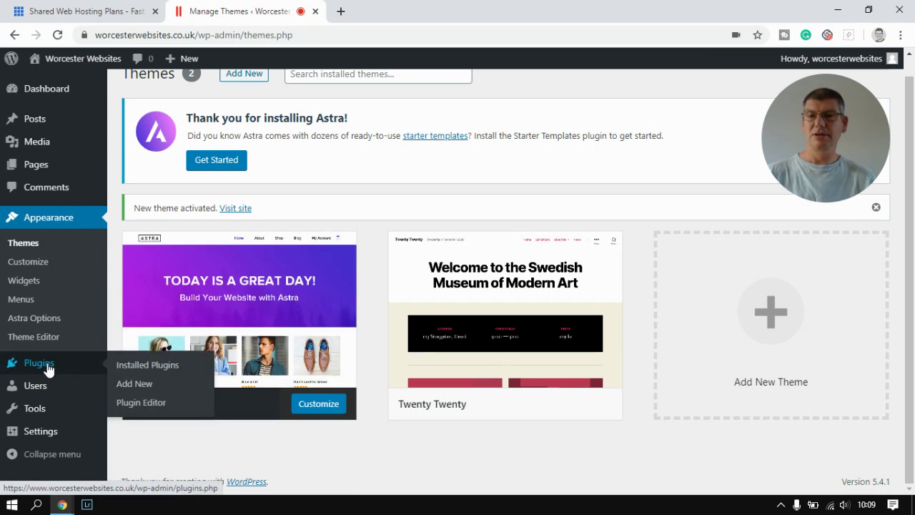
click(147, 365)
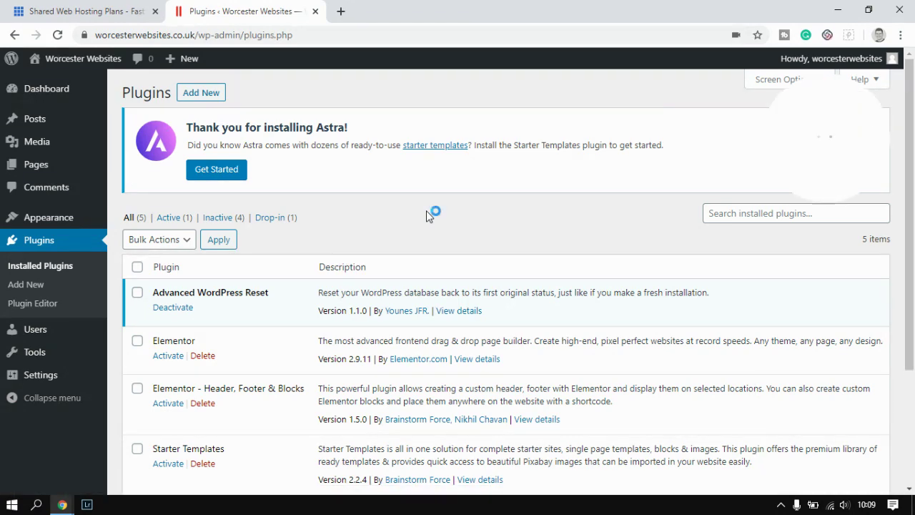
scroll(426, 210, down, 3)
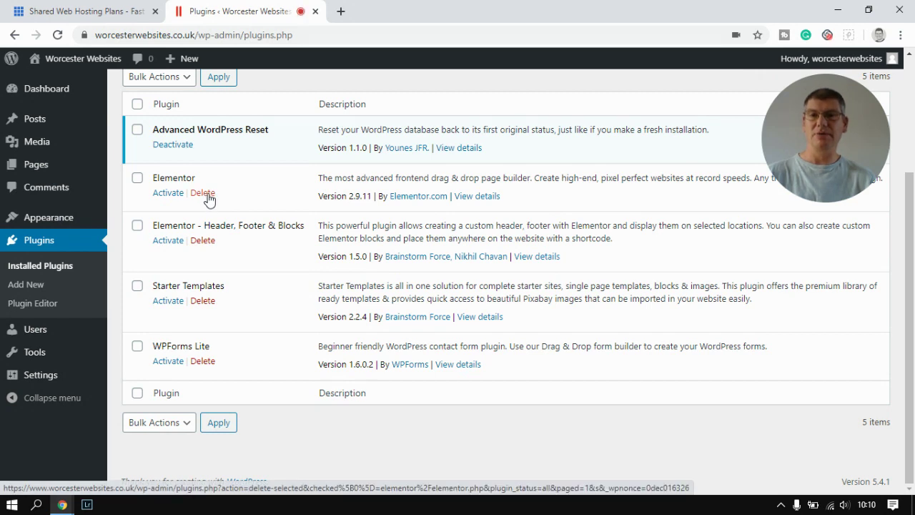
click(203, 193)
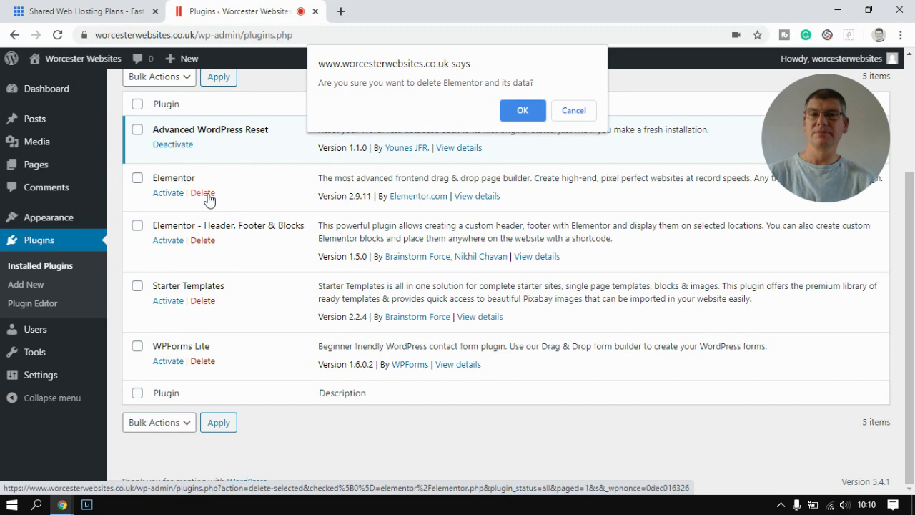
click(523, 111)
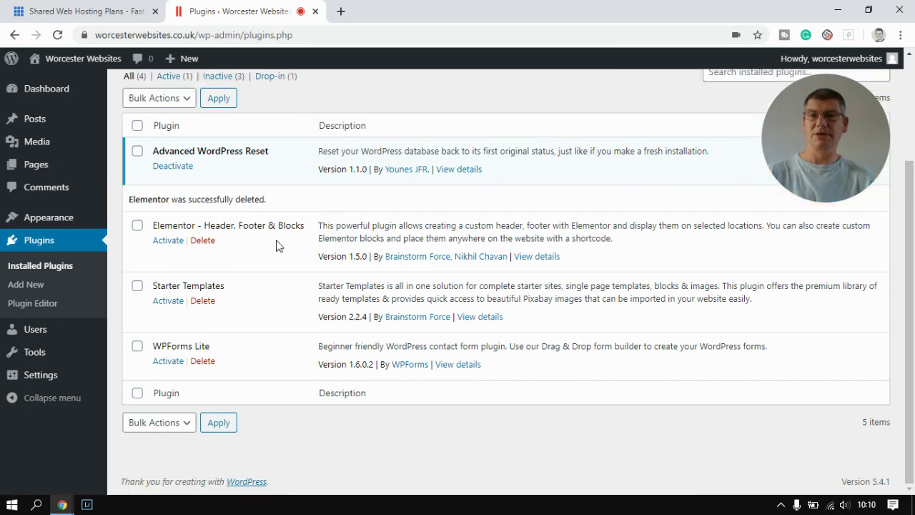
click(207, 242)
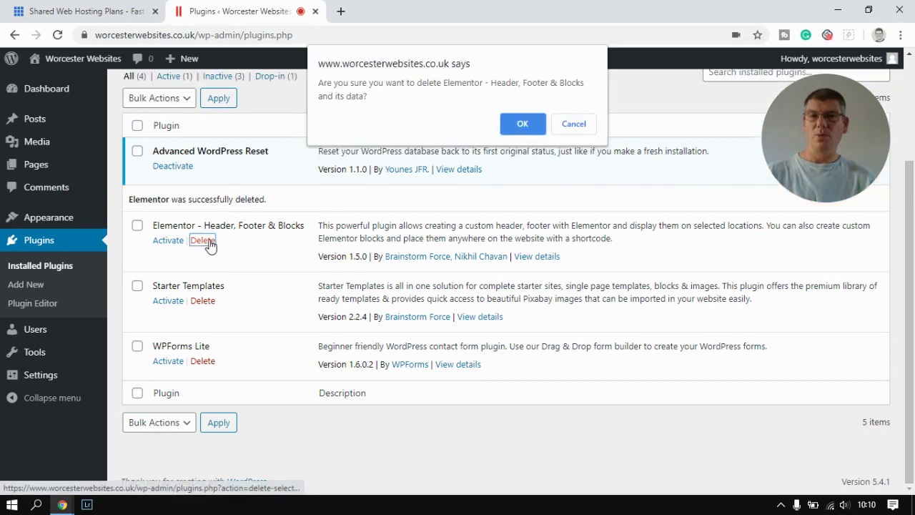
click(524, 117)
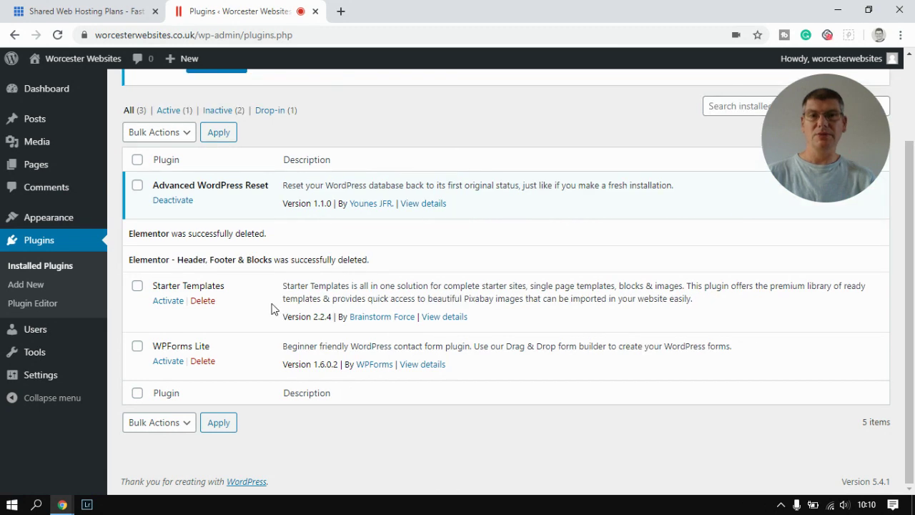
- Delete the Starter Templates and WPForms Lite plugins and their data
click(204, 301)
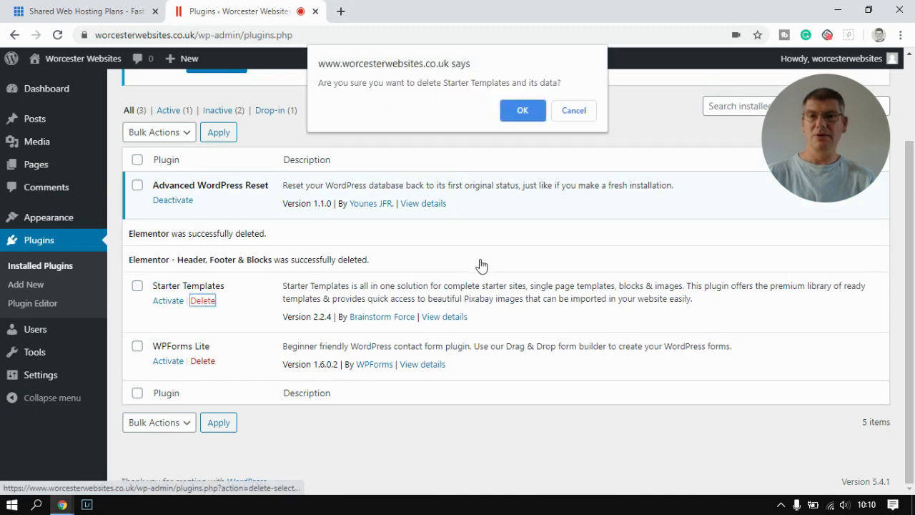
click(522, 110)
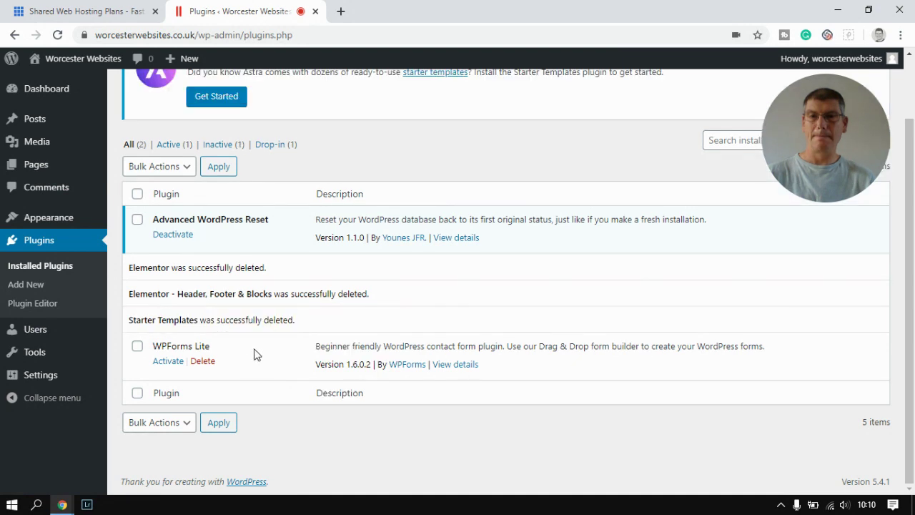
click(203, 362)
click(521, 123)
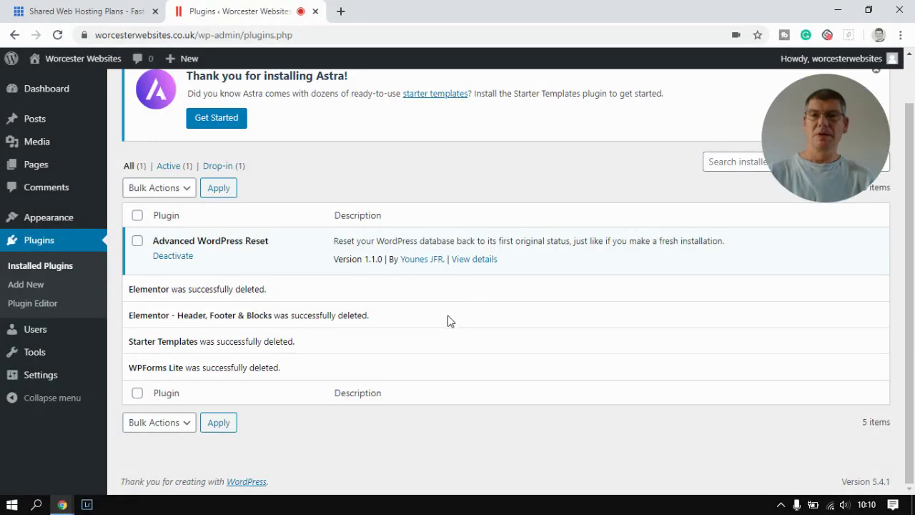
- Search the plugins available to add for "astra", and install and activate the Starter Templates plugin by Brainstorm Force
scroll(449, 321, up, 1)
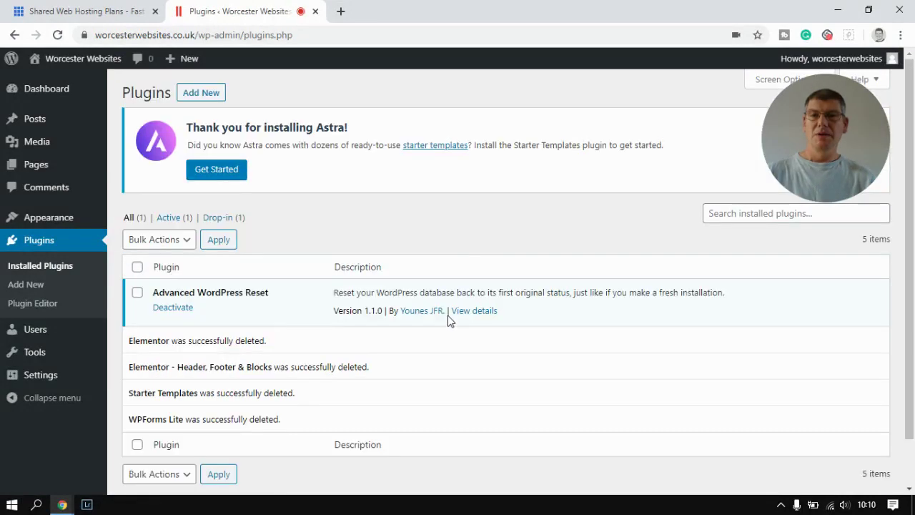
click(206, 98)
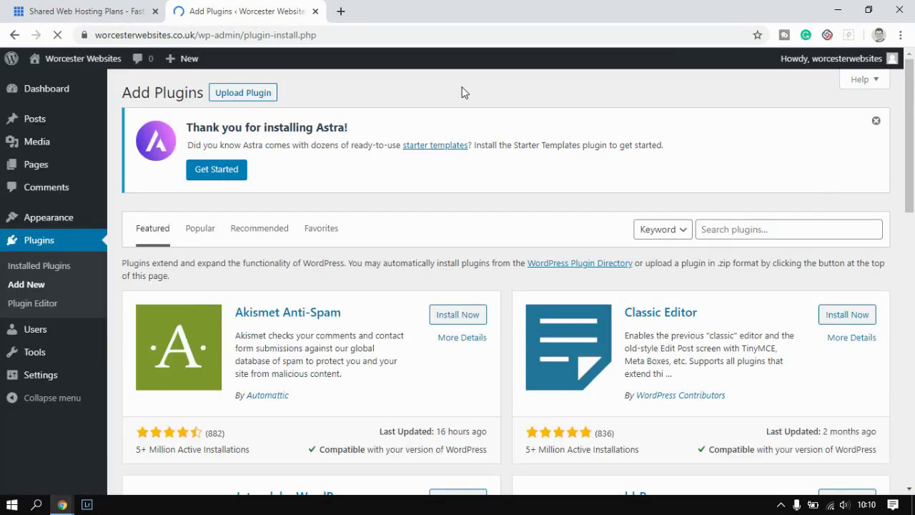
click(747, 230)
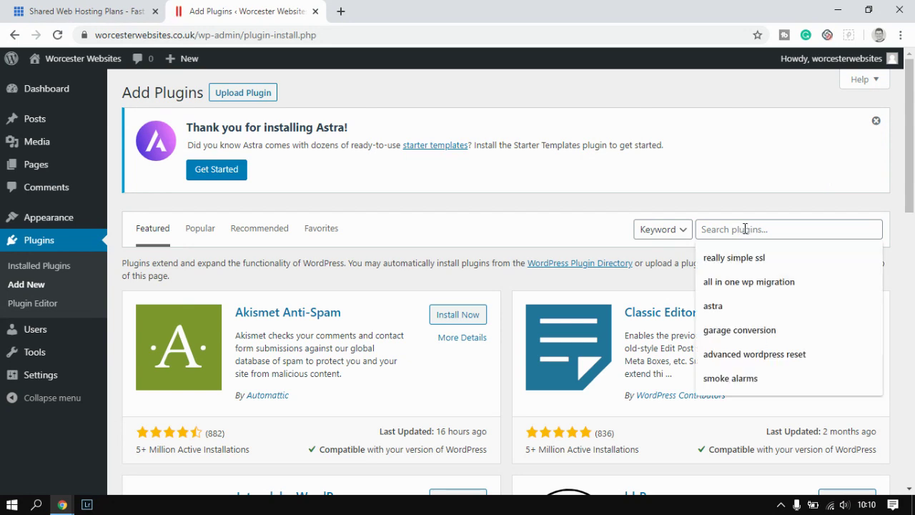
text(as)
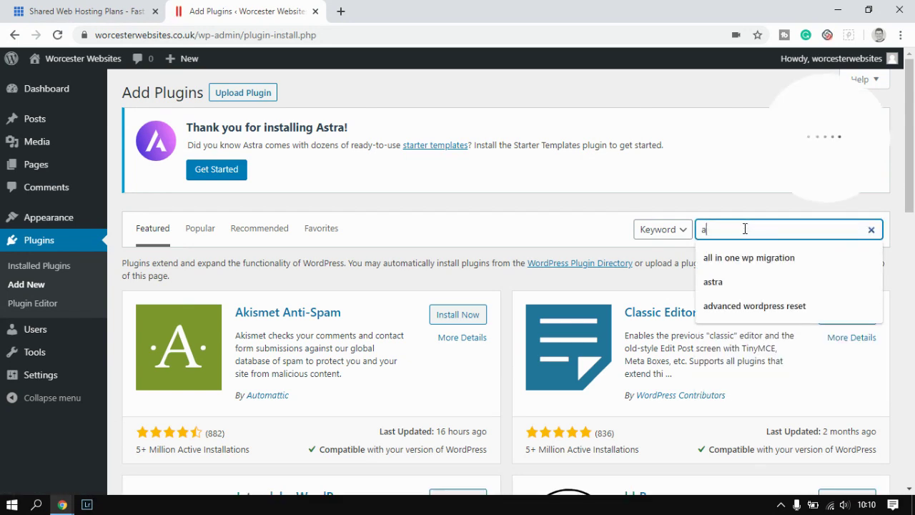
text(tra)
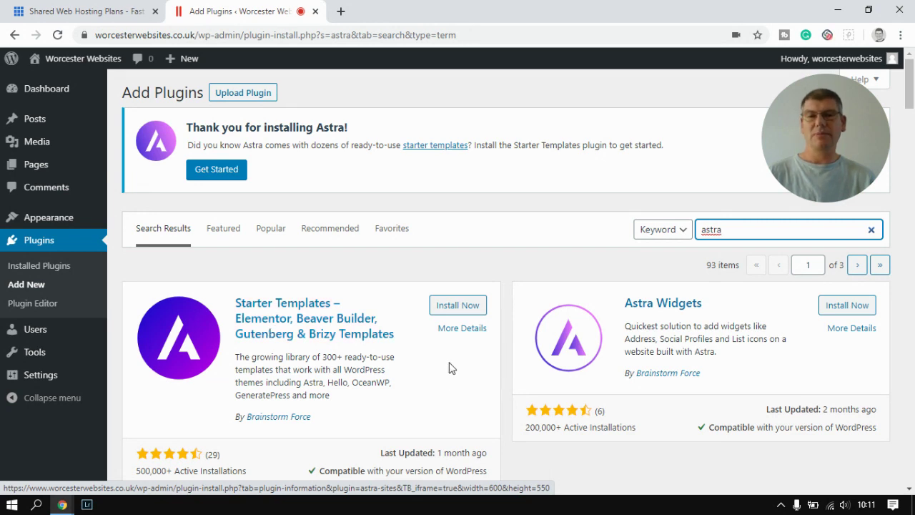
click(458, 307)
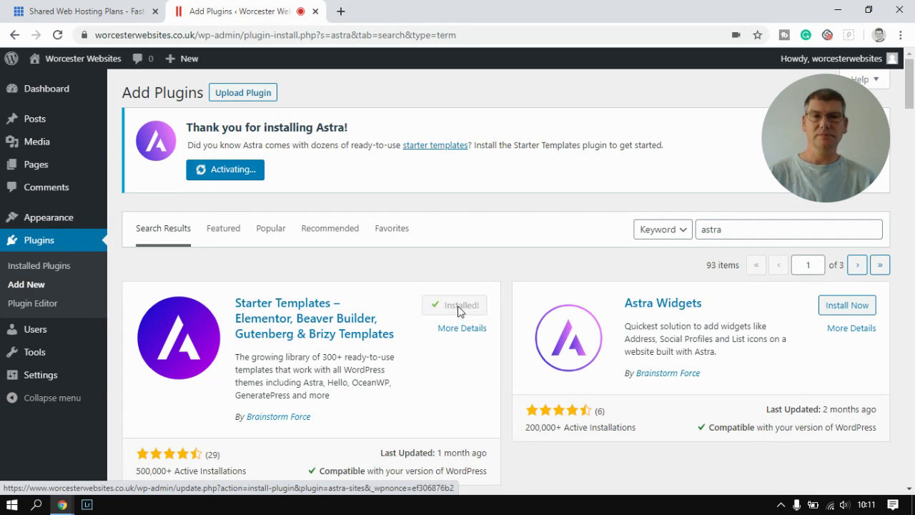
click(458, 309)
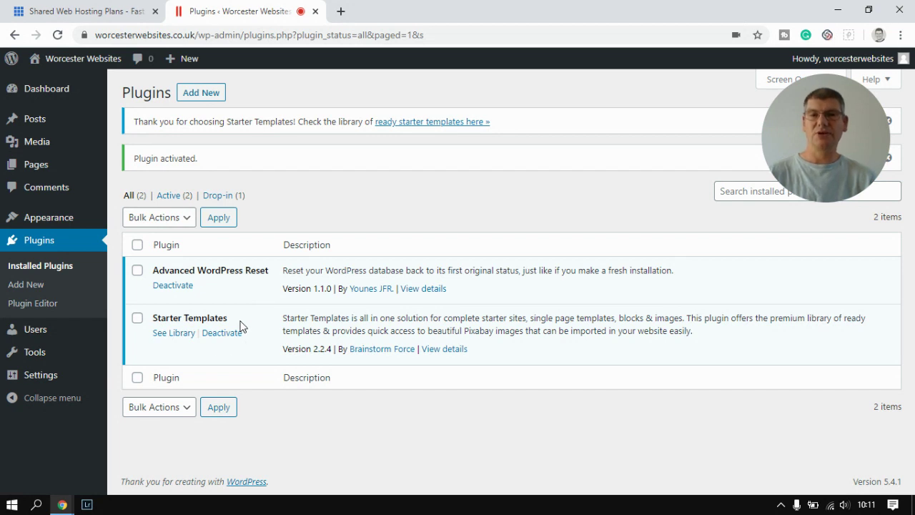
- Open the Starter Templates library and choose Elementor as the page builder
click(179, 338)
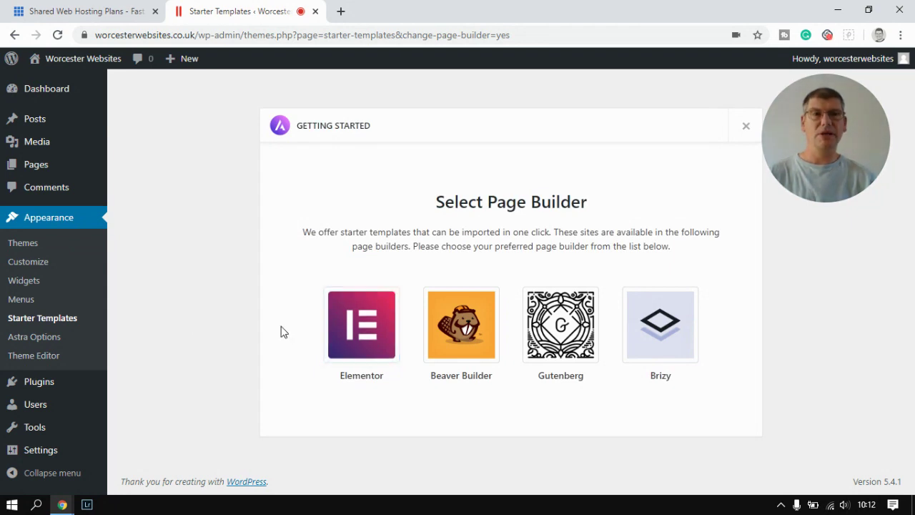
click(365, 336)
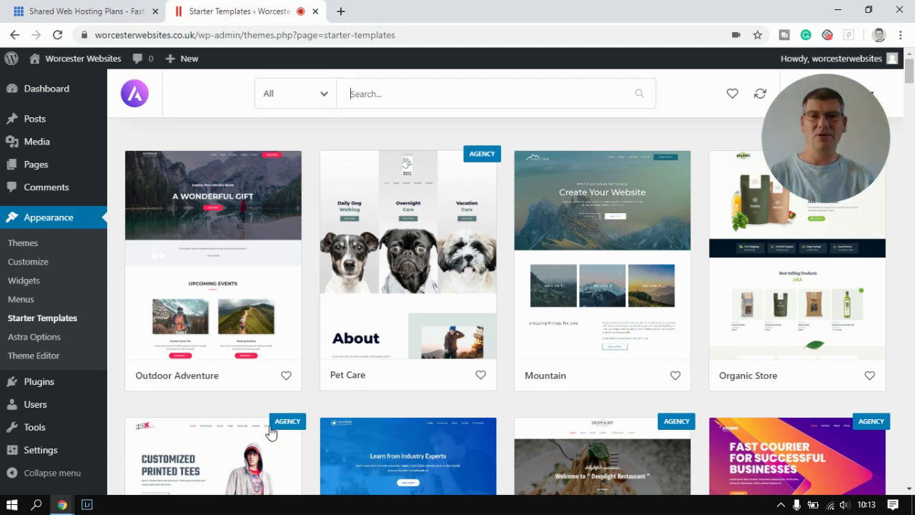
- Filter the starter templates to show only free ones and open the Mountain template
click(324, 98)
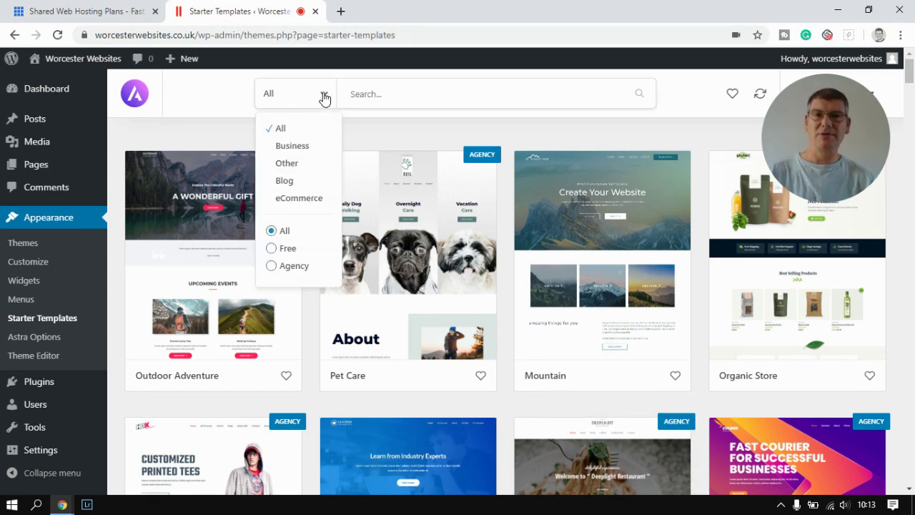
click(272, 250)
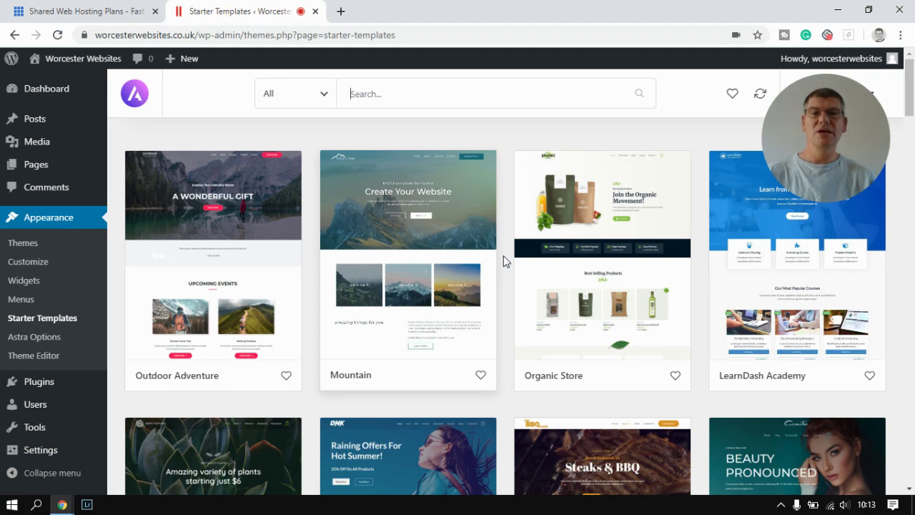
scroll(505, 261, down, 3)
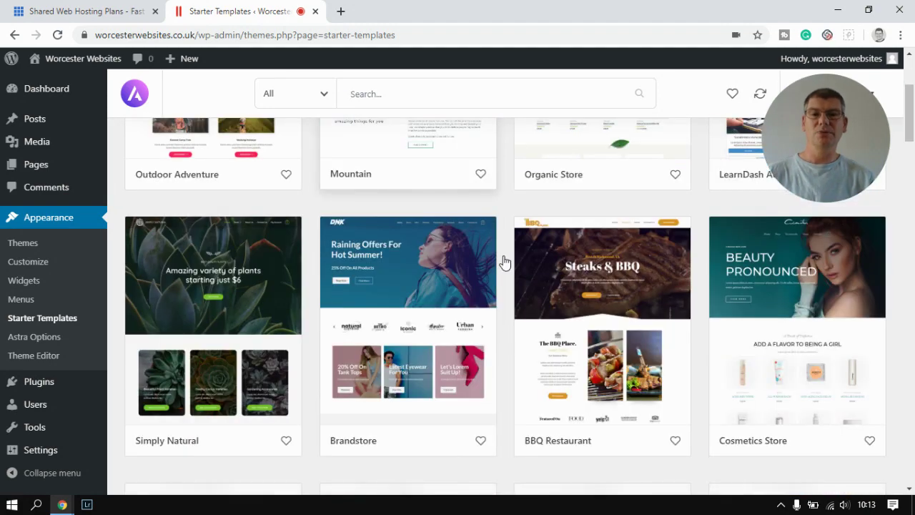
scroll(504, 261, down, 3)
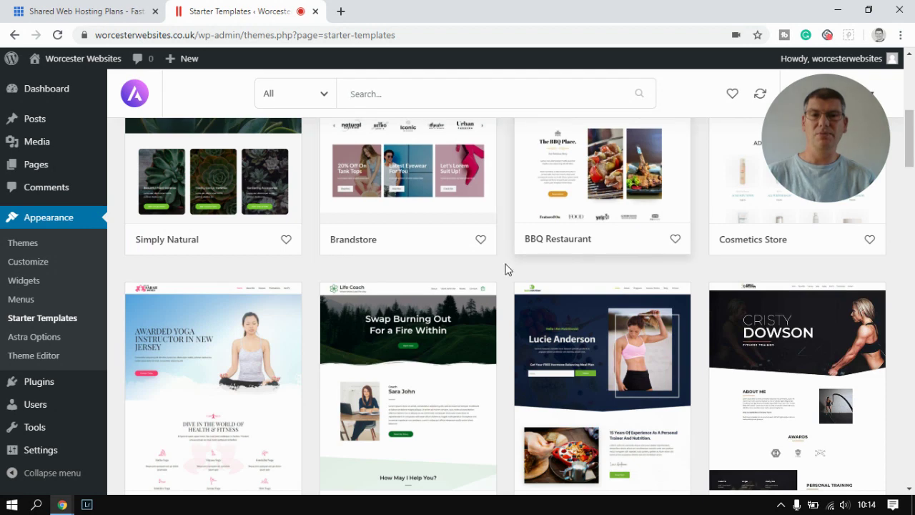
scroll(505, 269, down, 2)
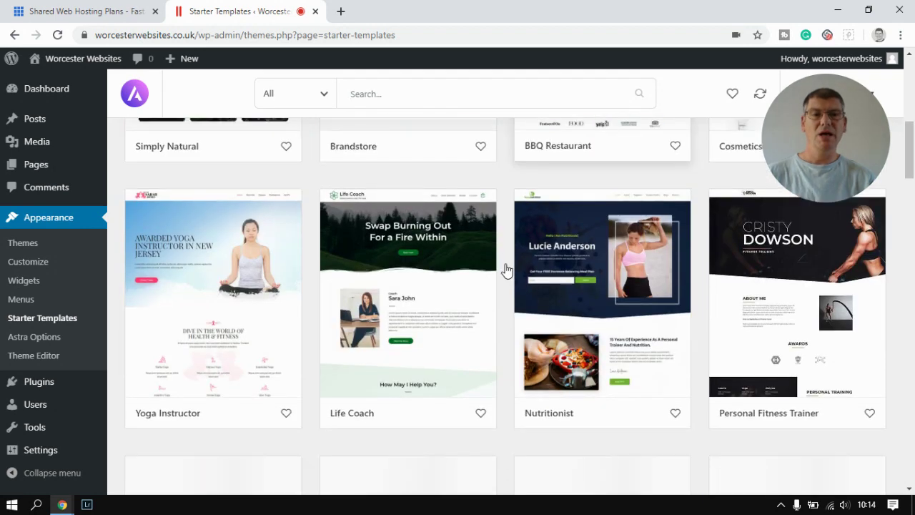
scroll(504, 268, up, 4)
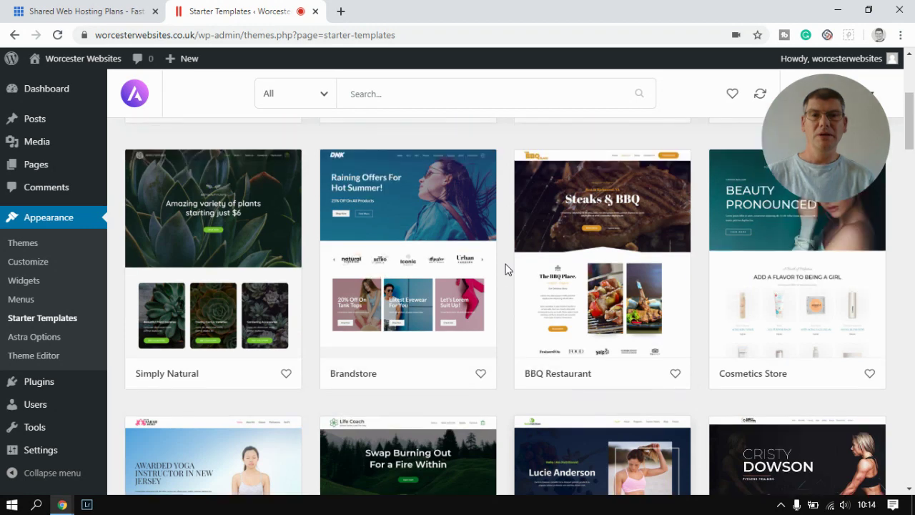
scroll(505, 269, up, 4)
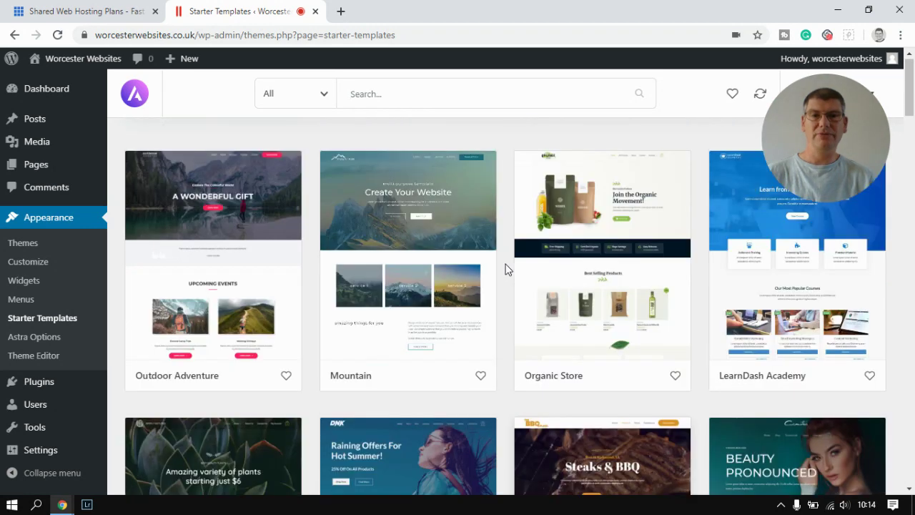
click(413, 244)
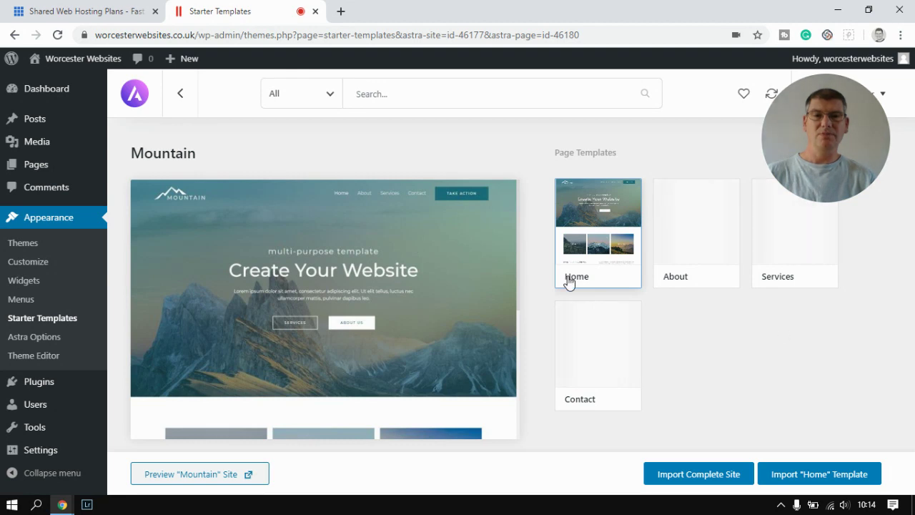
- Examine the previews of the Mountain template's Home and About pages
scroll(417, 280, down, 2)
scroll(417, 281, down, 3)
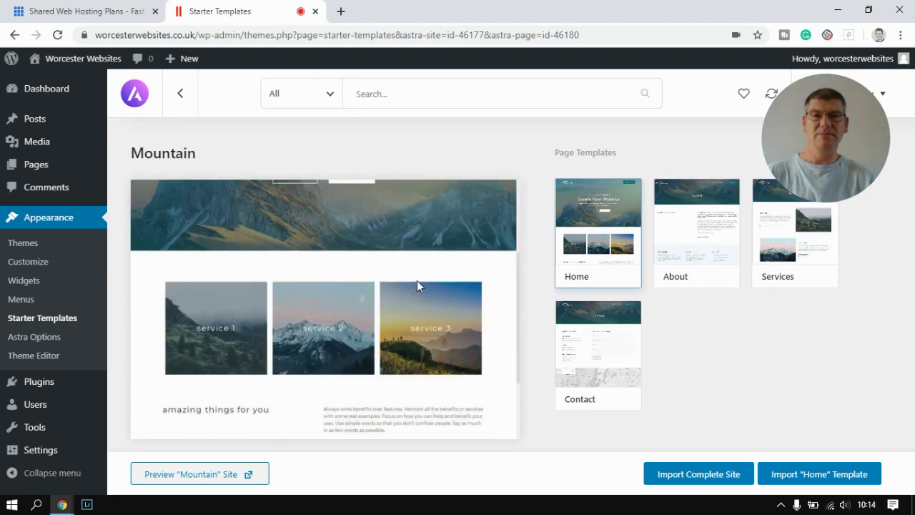
scroll(211, 311, down, 5)
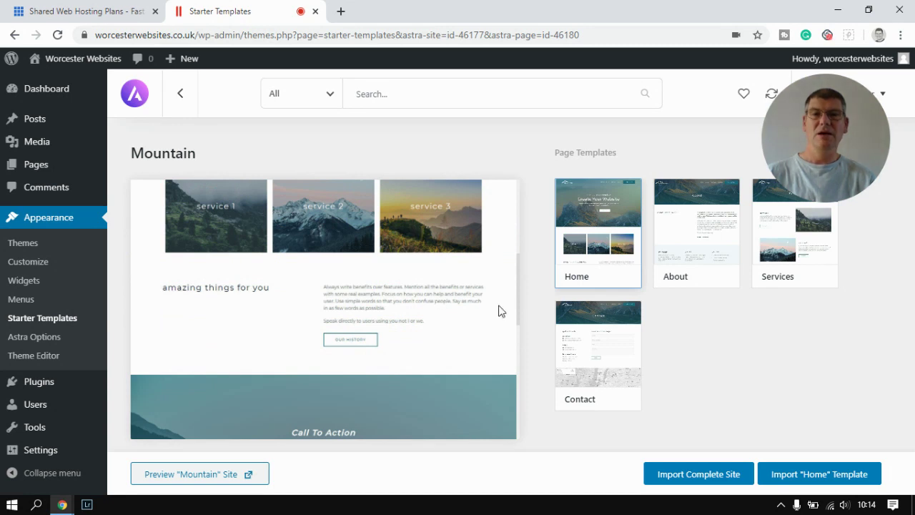
scroll(286, 289, up, 1)
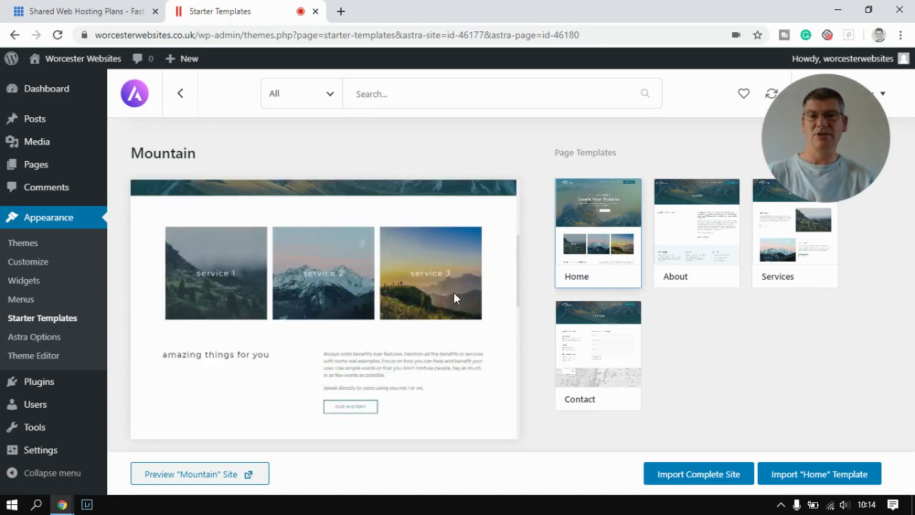
click(689, 241)
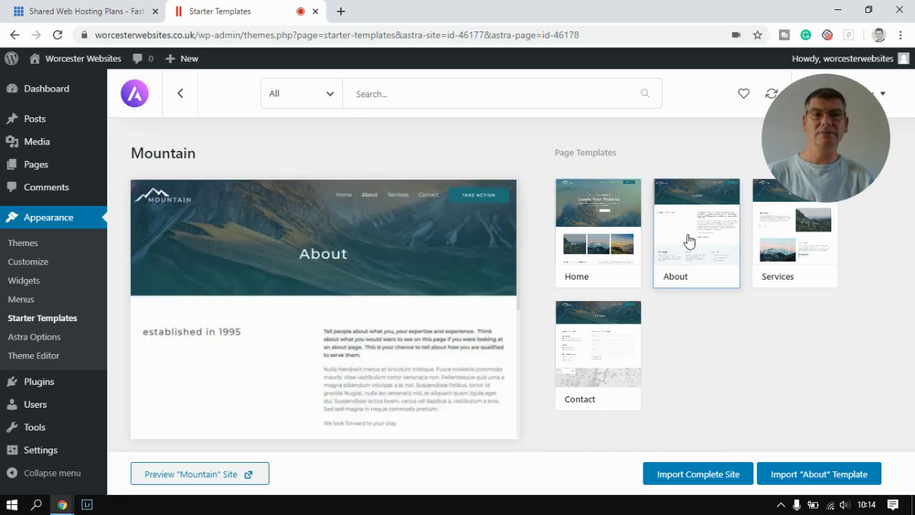
click(767, 254)
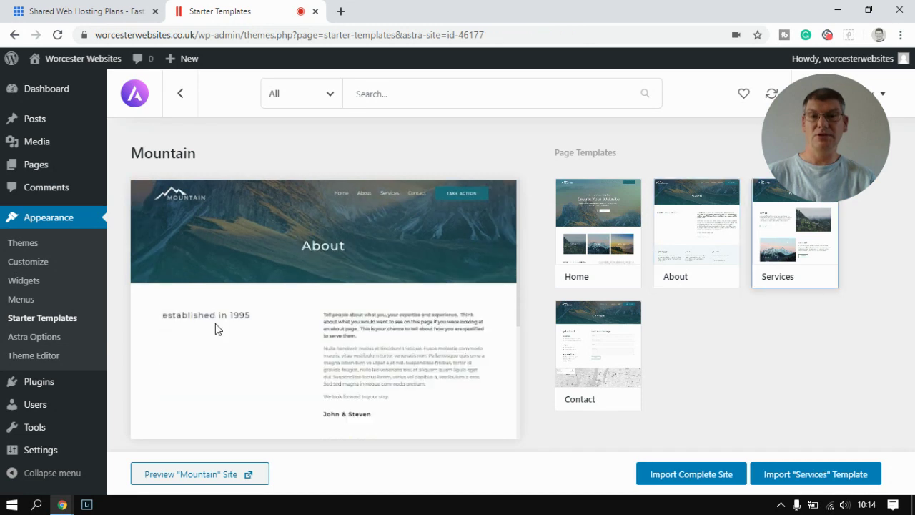
scroll(215, 325, down, 3)
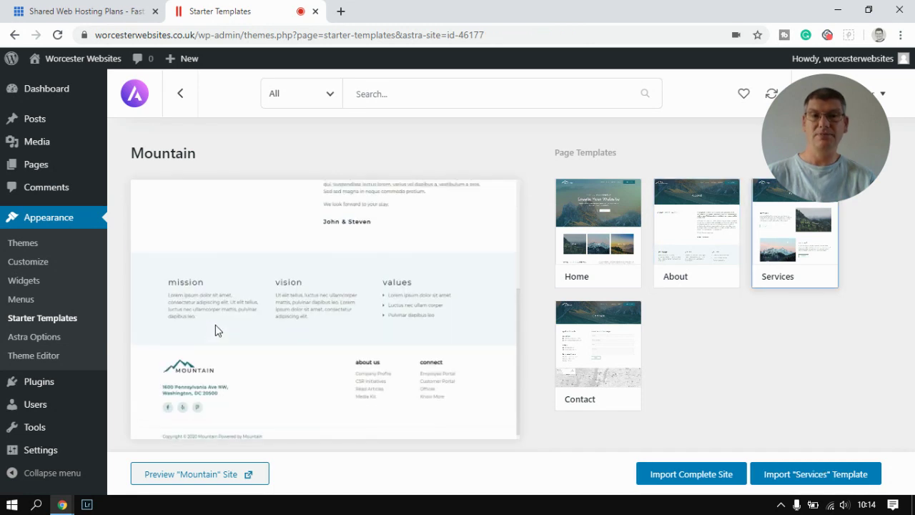
scroll(216, 324, up, 2)
- Examine the previews of the Mountain template's Services and Contact pages
click(771, 232)
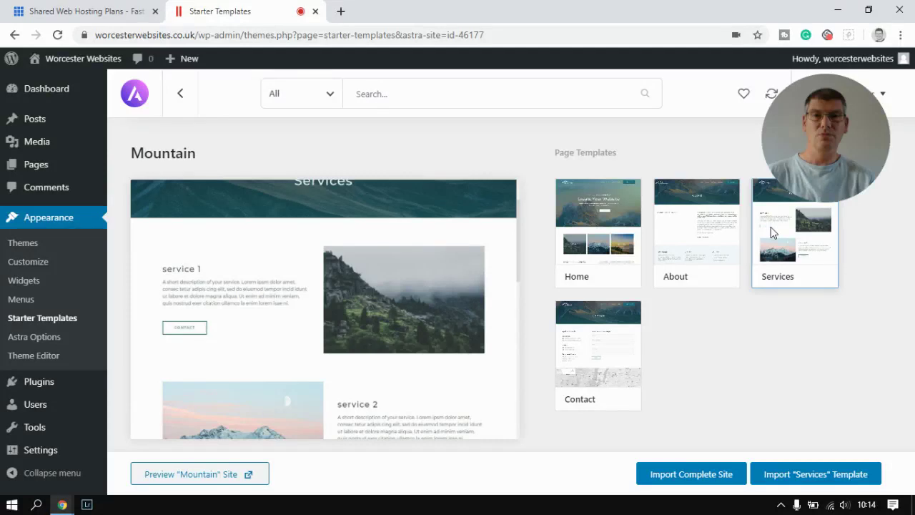
scroll(244, 320, down, 5)
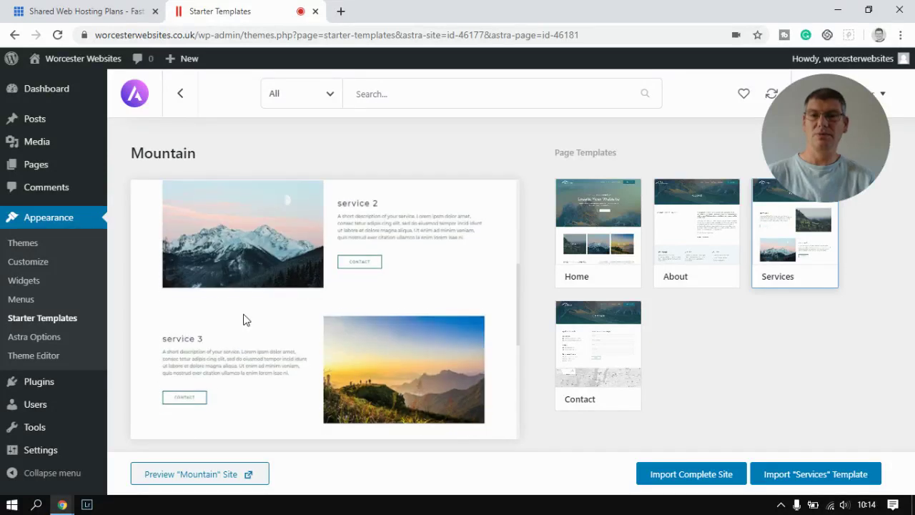
scroll(243, 319, down, 2)
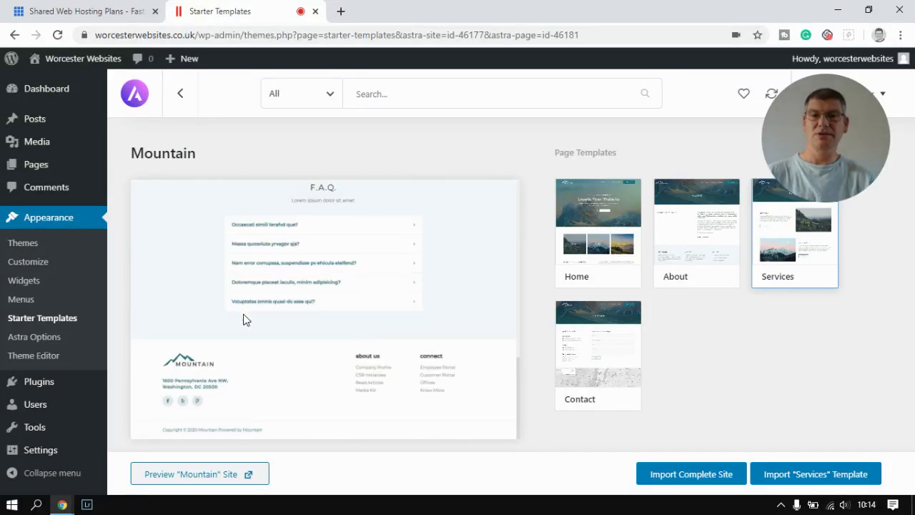
scroll(243, 320, up, 6)
scroll(244, 320, up, 2)
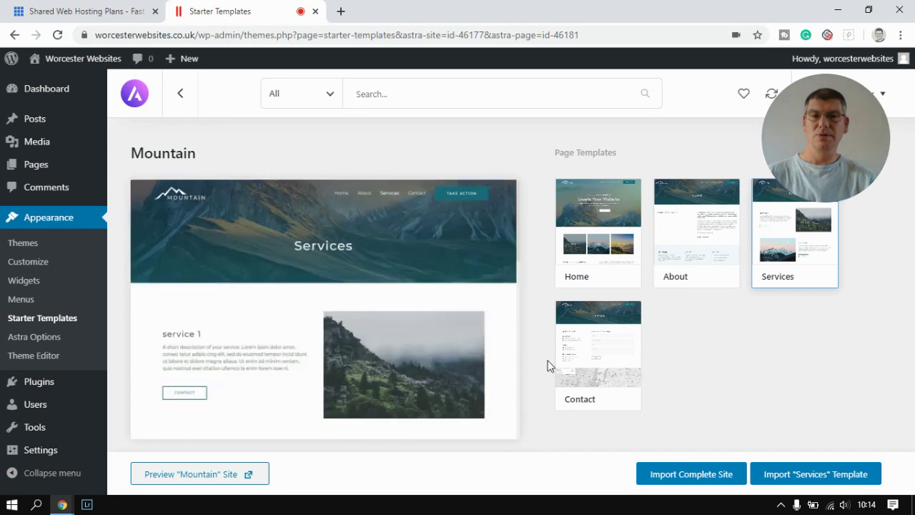
click(579, 359)
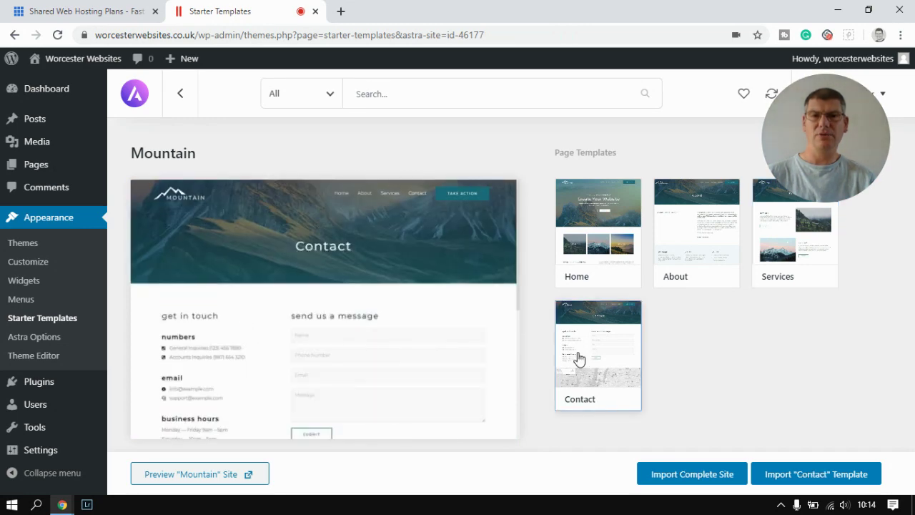
scroll(466, 341, down, 1)
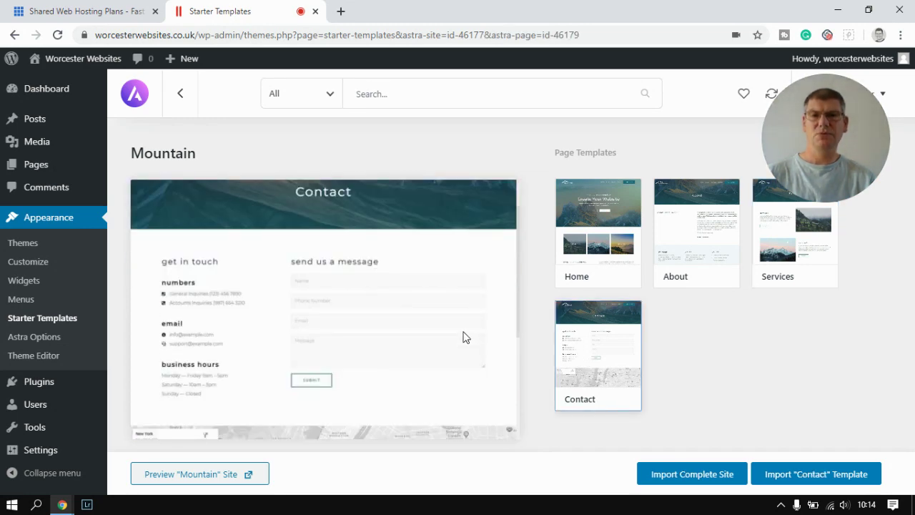
scroll(464, 337, down, 2)
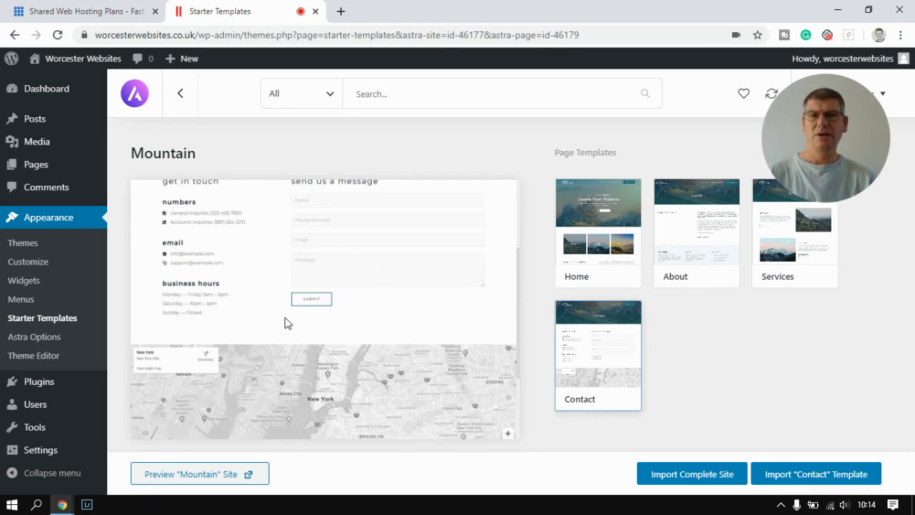
scroll(279, 298, up, 2)
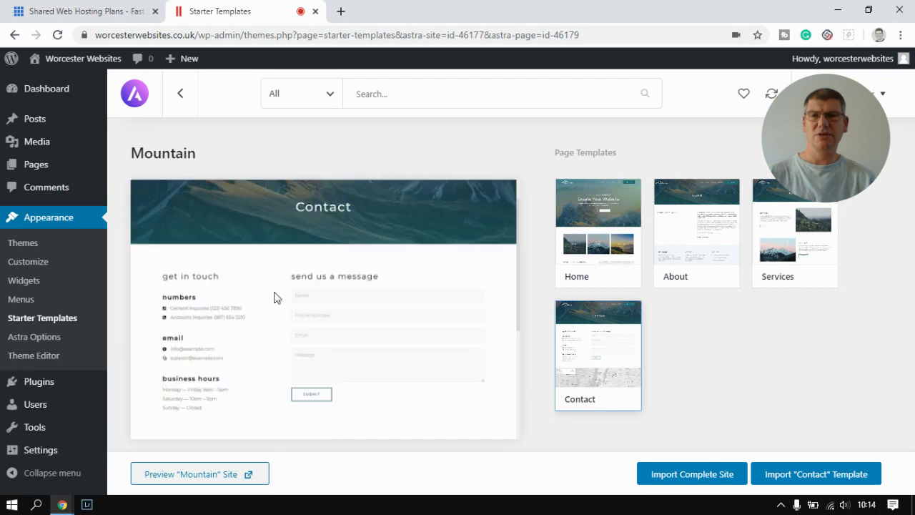
scroll(254, 336, down, 1)
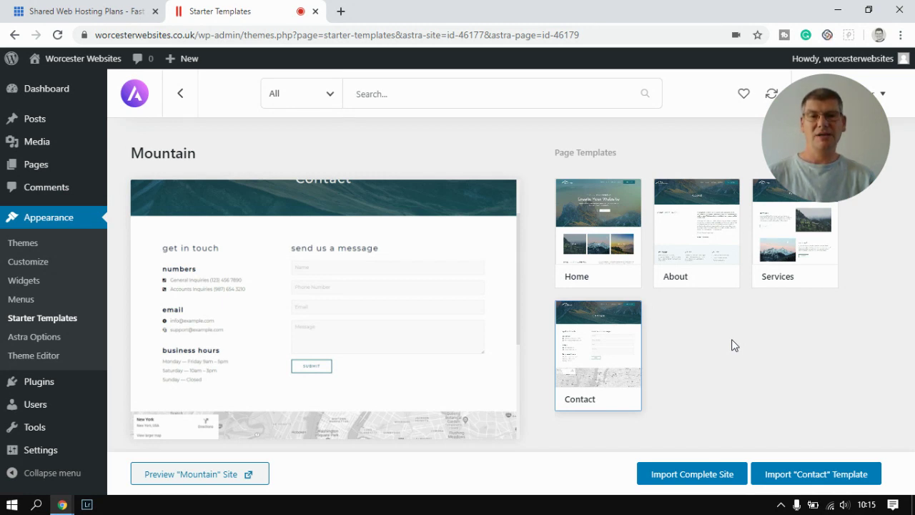
- Import the complete Mountain site with Delete Previously Imported Site enabled, keeping the customizer, style kit, widgets, plugins and content options on
click(687, 475)
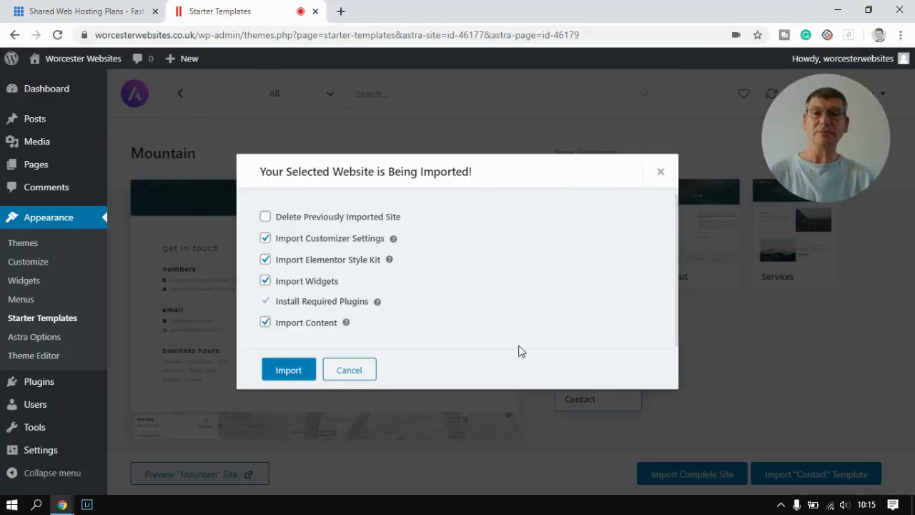
click(265, 217)
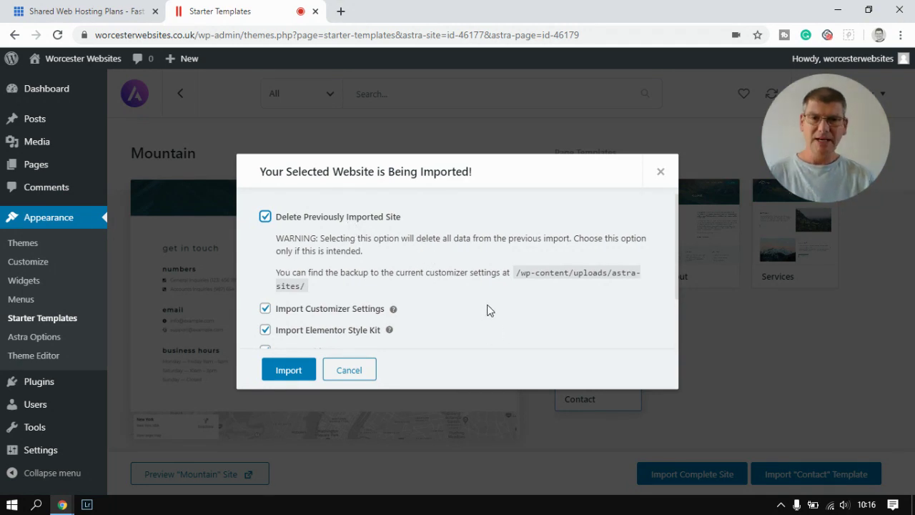
scroll(481, 301, down, 1)
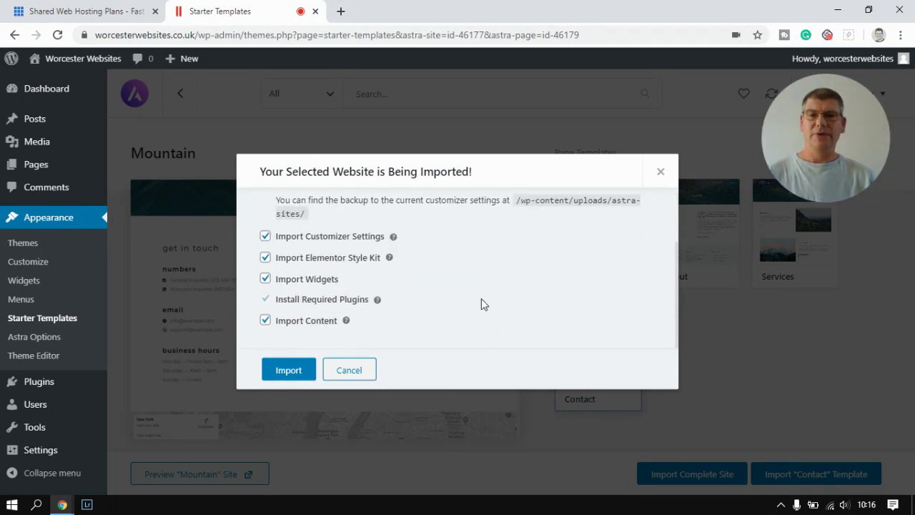
click(287, 370)
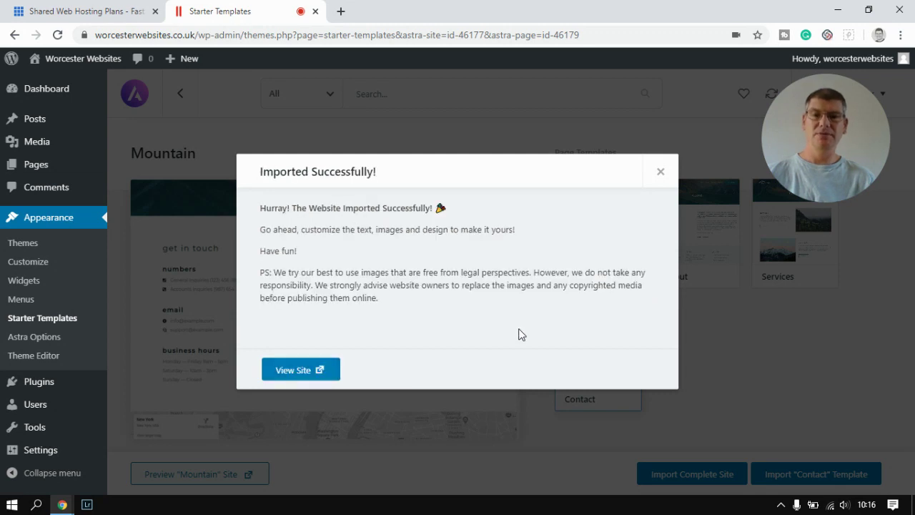
- View the imported site and examine its address and the home page's sections from the header down to the footer
click(303, 369)
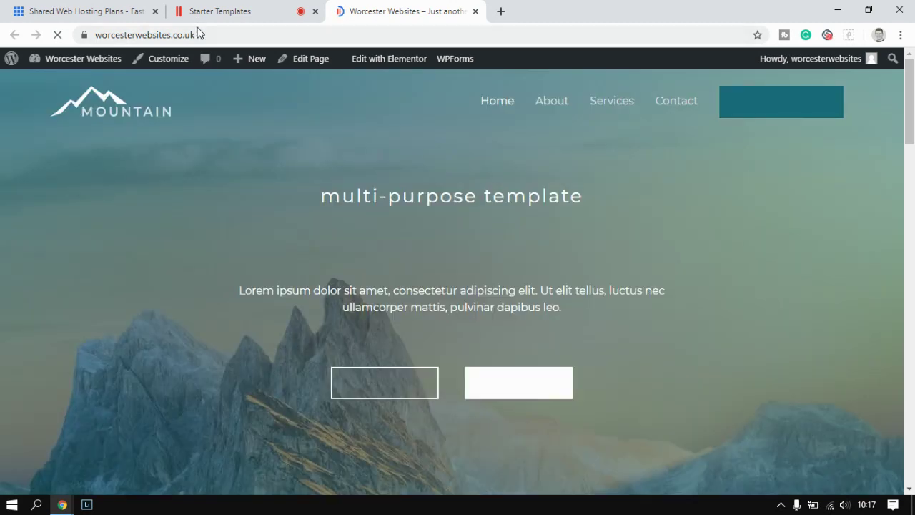
drag(198, 34, 91, 34)
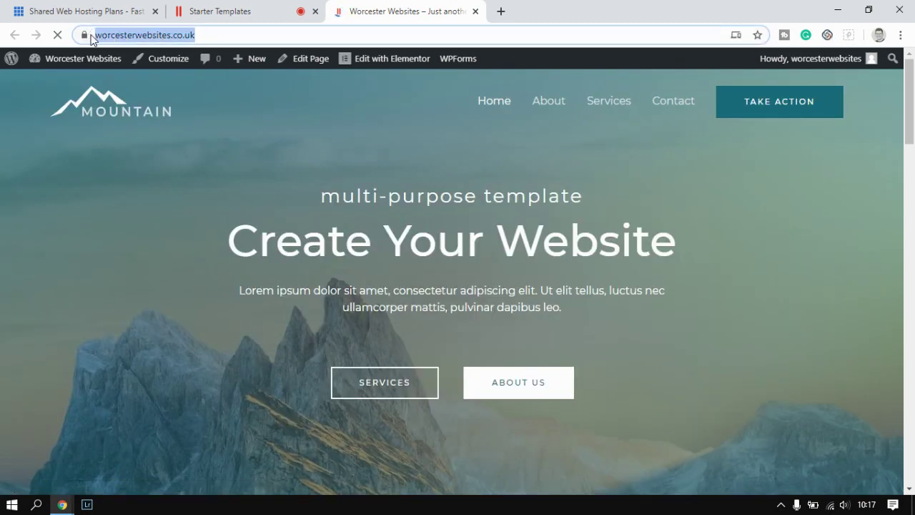
click(142, 234)
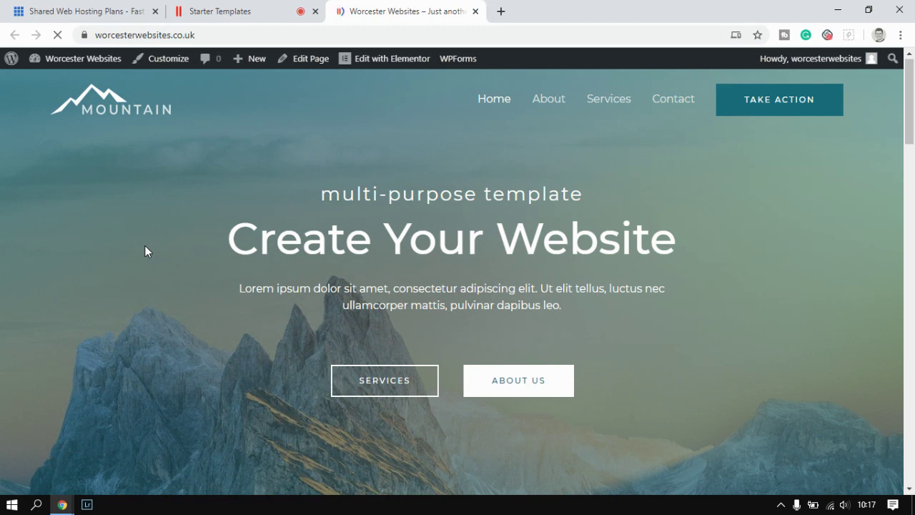
scroll(145, 250, down, 4)
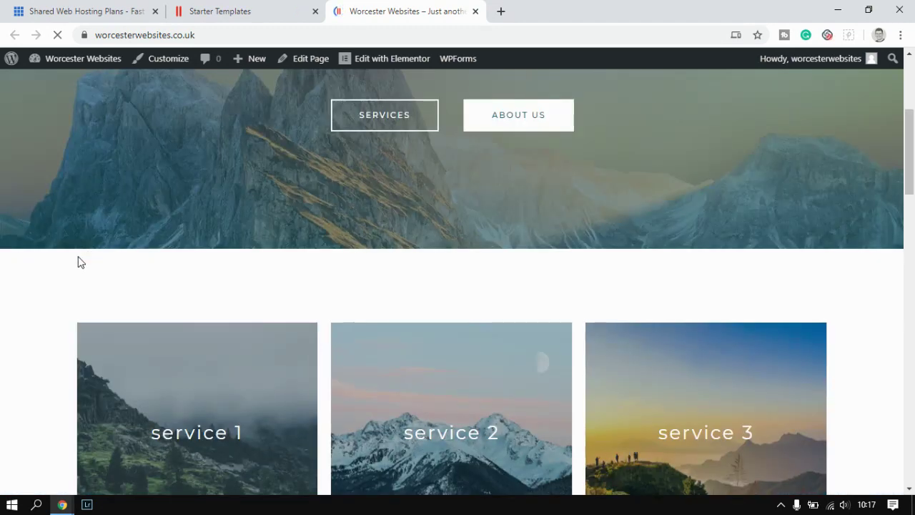
scroll(78, 261, down, 5)
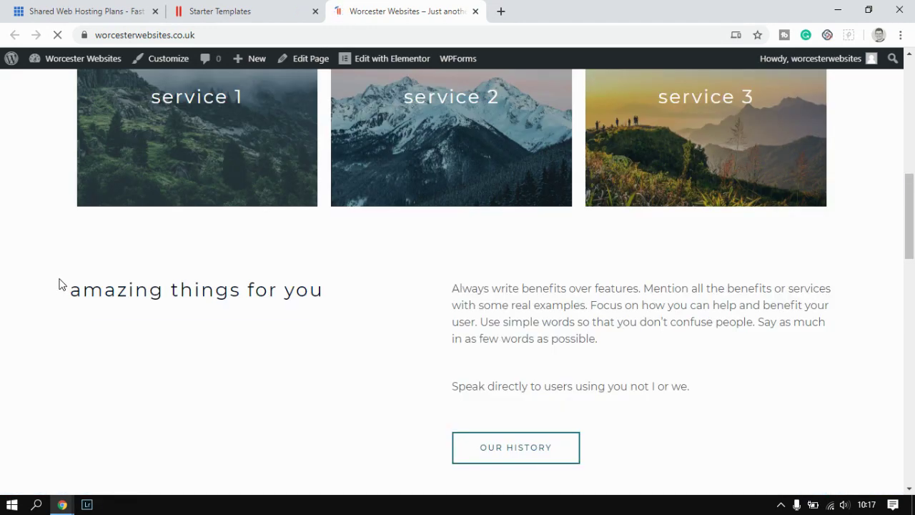
scroll(61, 286, down, 4)
scroll(64, 279, down, 2)
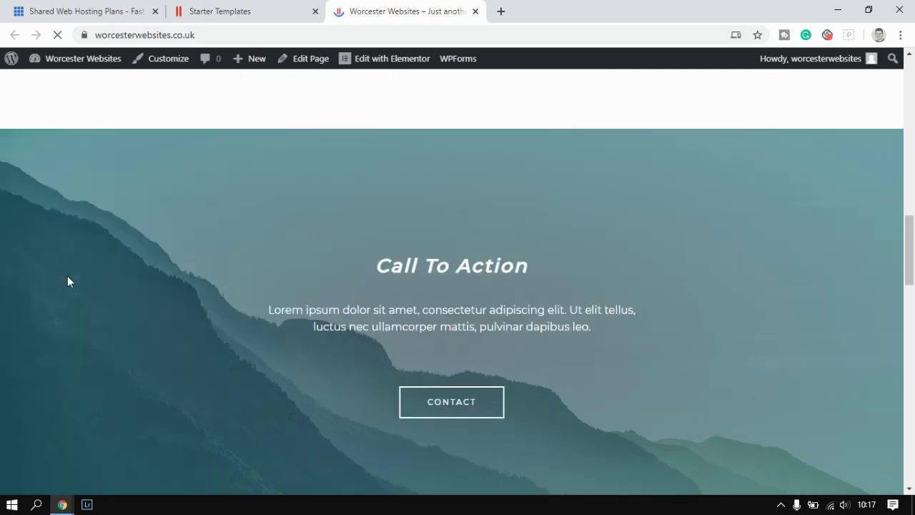
scroll(66, 282, down, 3)
scroll(71, 286, down, 1)
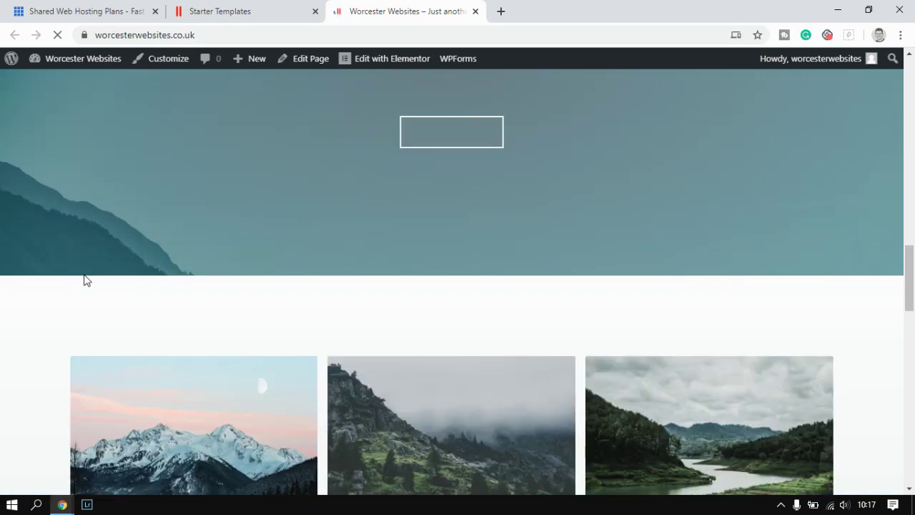
scroll(46, 302, down, 3)
scroll(43, 297, down, 3)
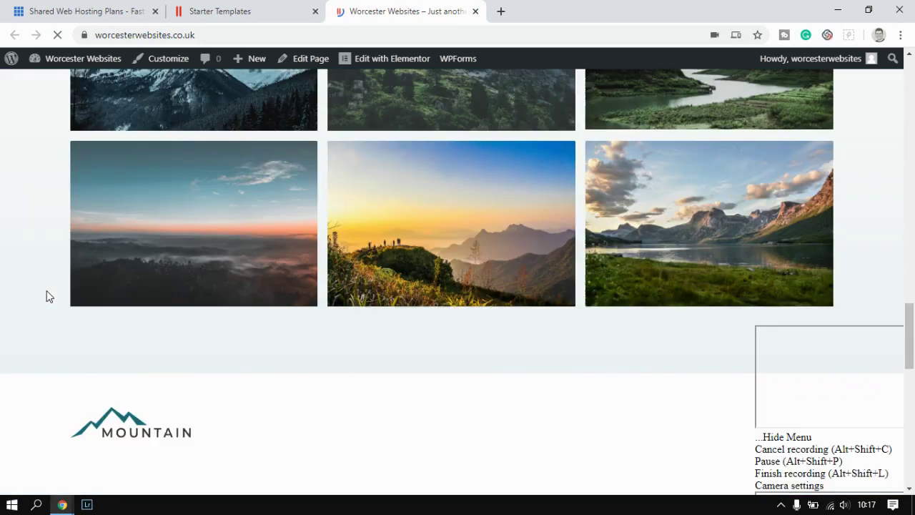
- Examine the home page's image gallery and footer, going back up through the sections to the hero banner
scroll(47, 293, down, 2)
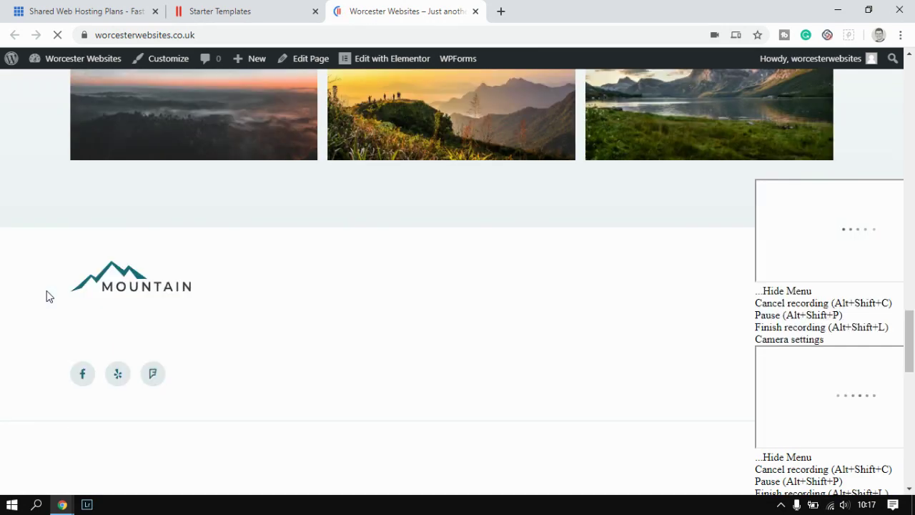
scroll(339, 279, down, 1)
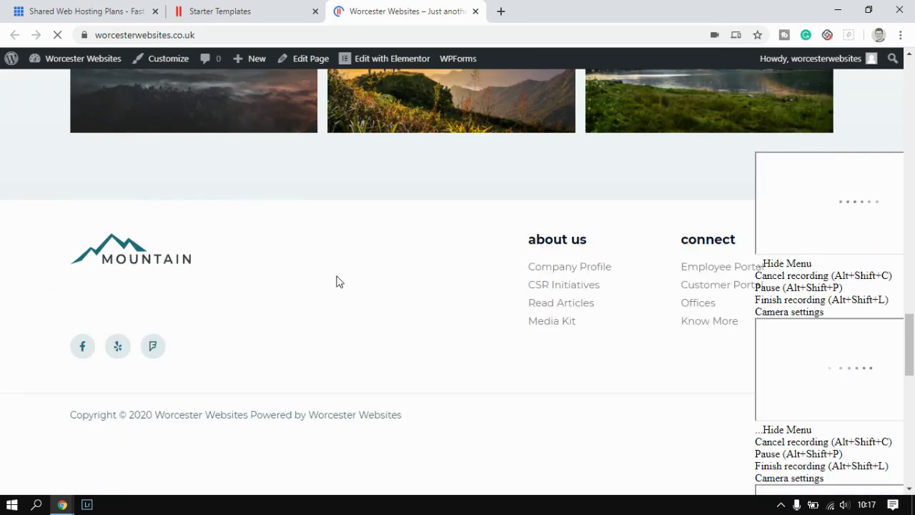
scroll(339, 282, up, 6)
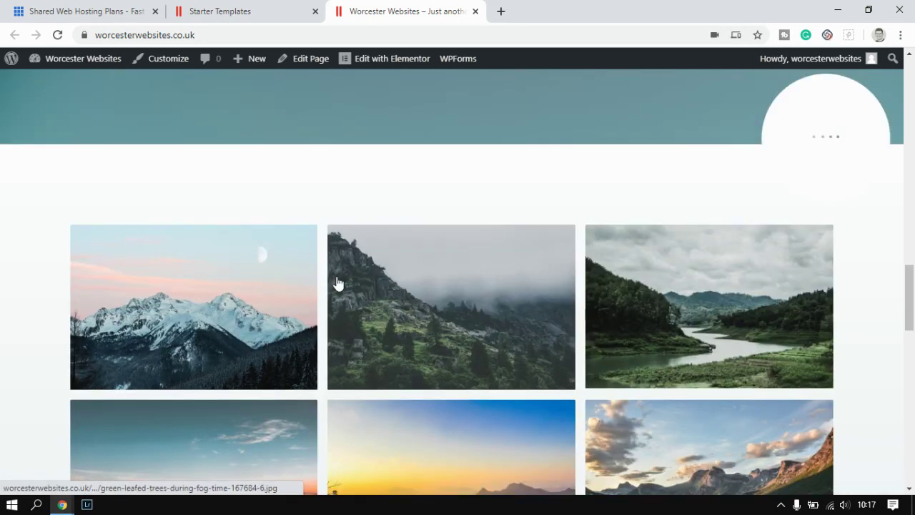
scroll(339, 283, up, 2)
scroll(339, 281, down, 5)
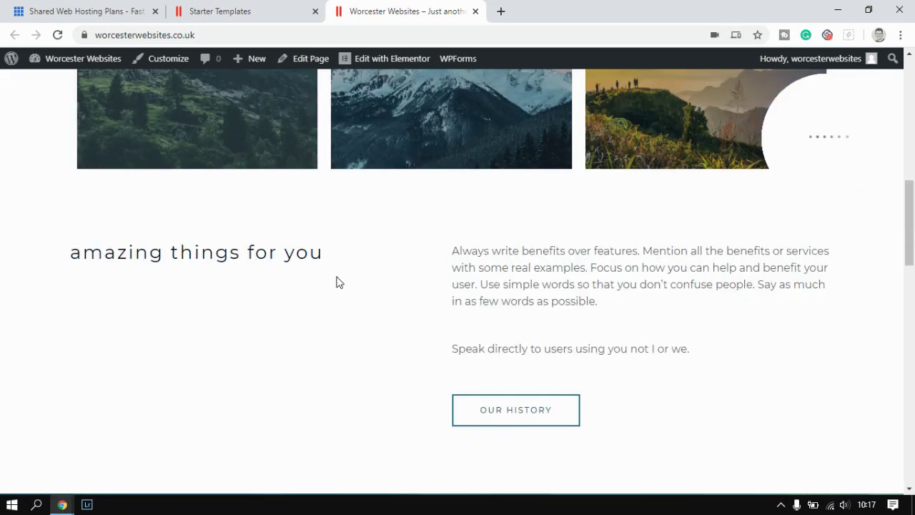
scroll(339, 283, up, 3)
scroll(337, 276, up, 5)
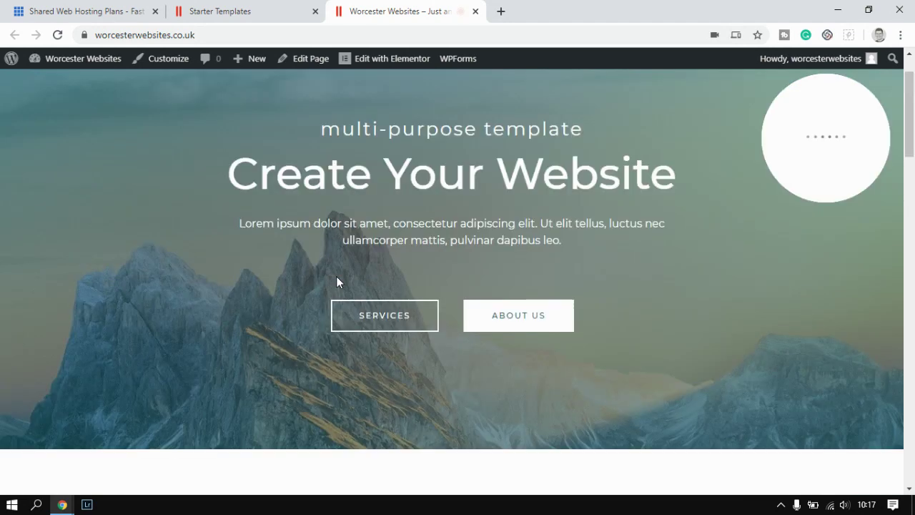
scroll(198, 269, up, 1)
scroll(289, 298, down, 1)
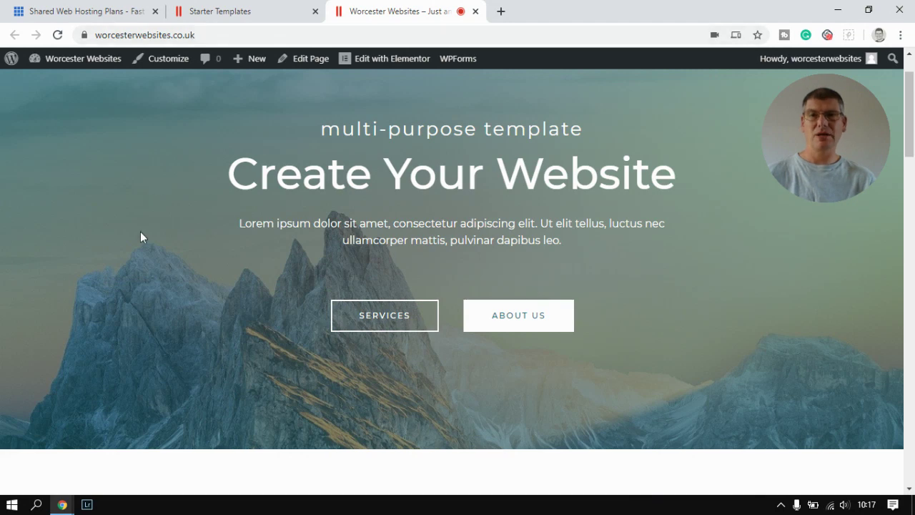
scroll(139, 236, up, 1)
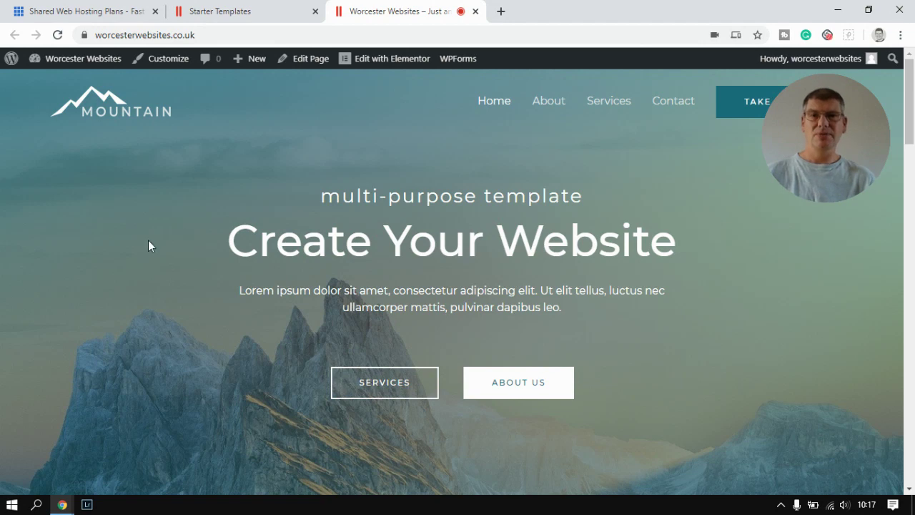
- Examine the home page's service tiles, the "amazing things for you" text, the Call To Action, the gallery and the footer
scroll(148, 242, down, 1)
scroll(148, 242, down, 6)
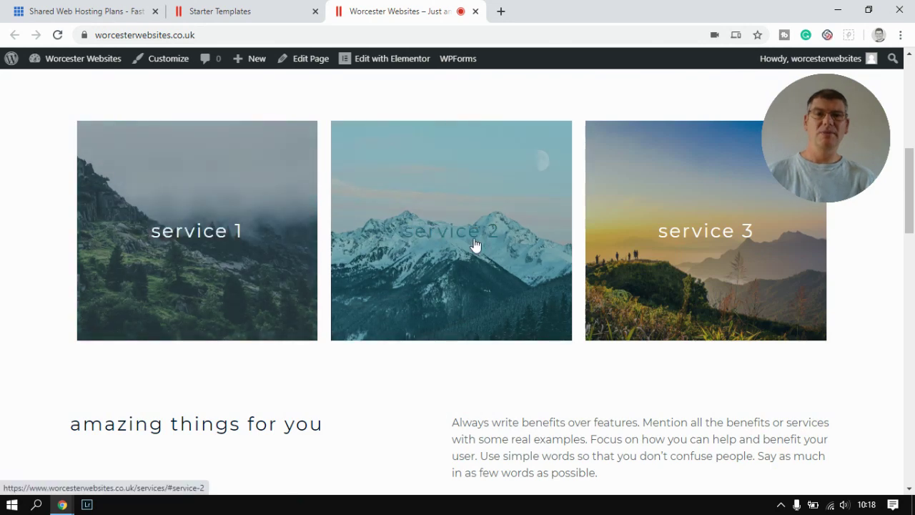
scroll(40, 301, down, 2)
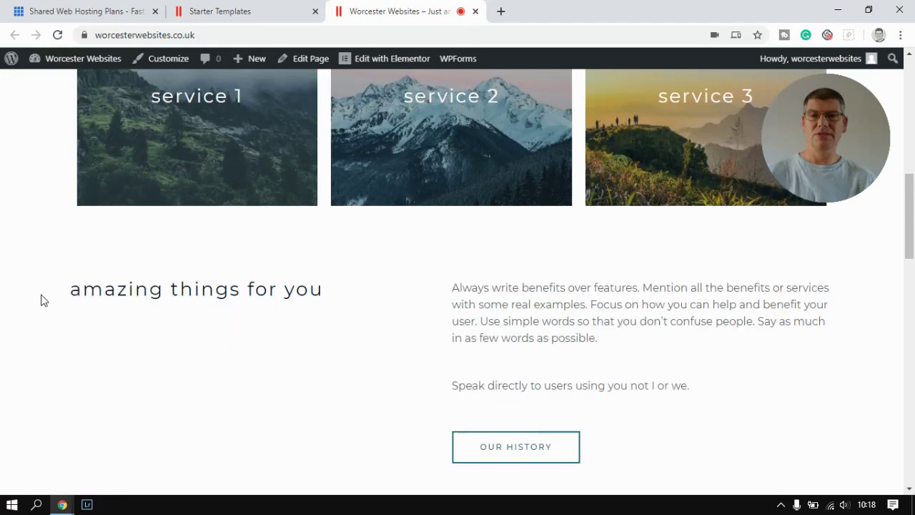
scroll(41, 300, down, 10)
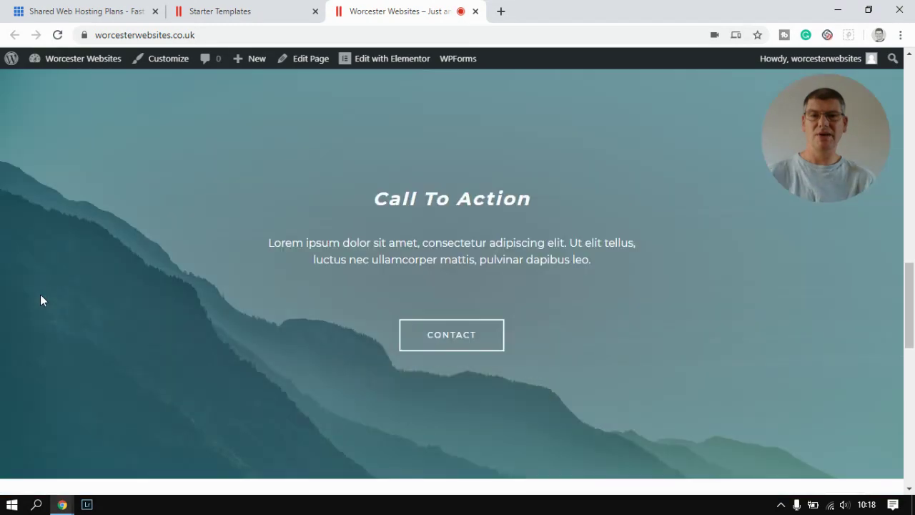
scroll(40, 300, down, 3)
scroll(454, 184, down, 1)
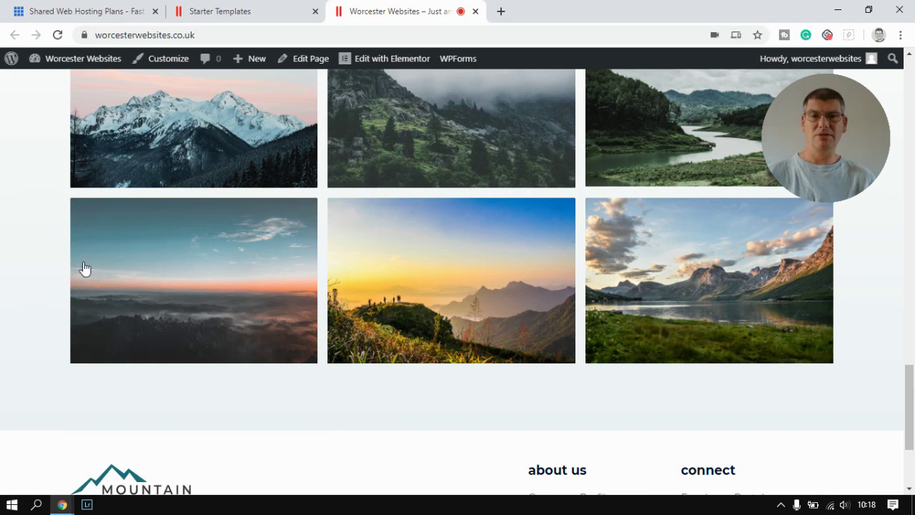
scroll(41, 261, down, 2)
scroll(36, 272, down, 1)
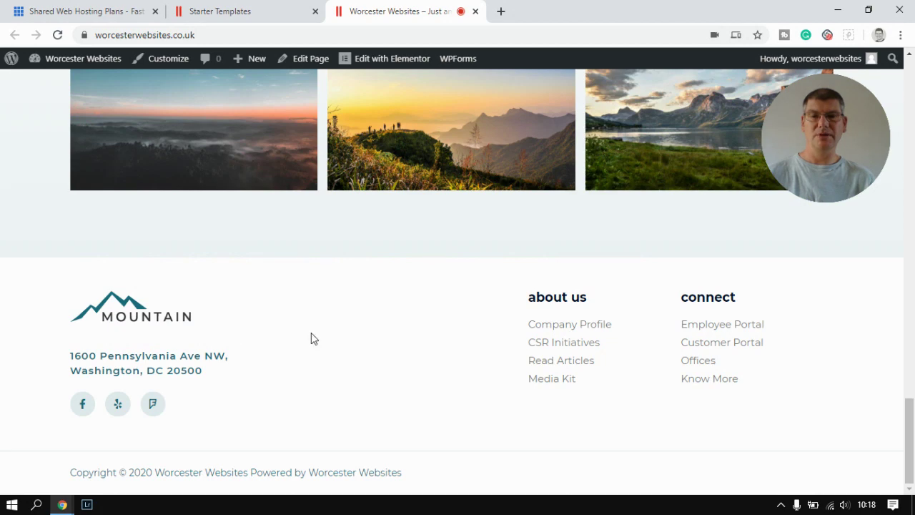
scroll(347, 334, up, 20)
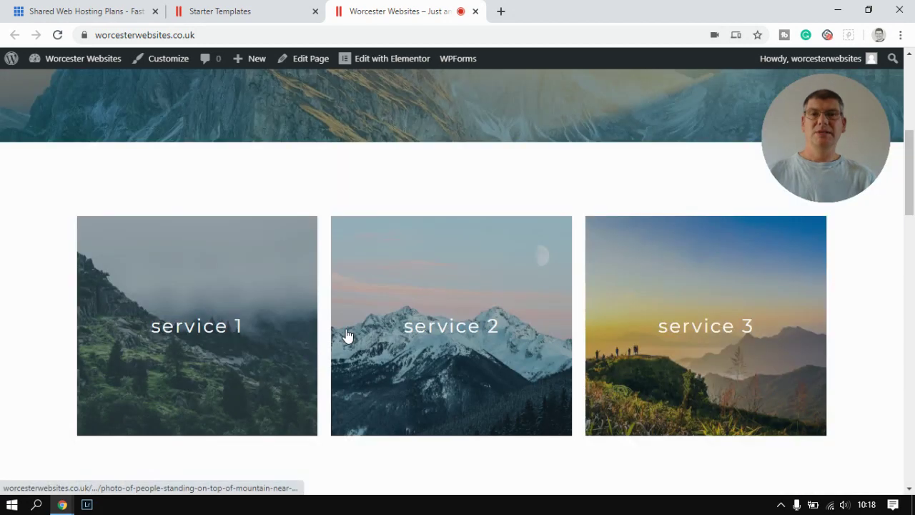
scroll(345, 334, up, 10)
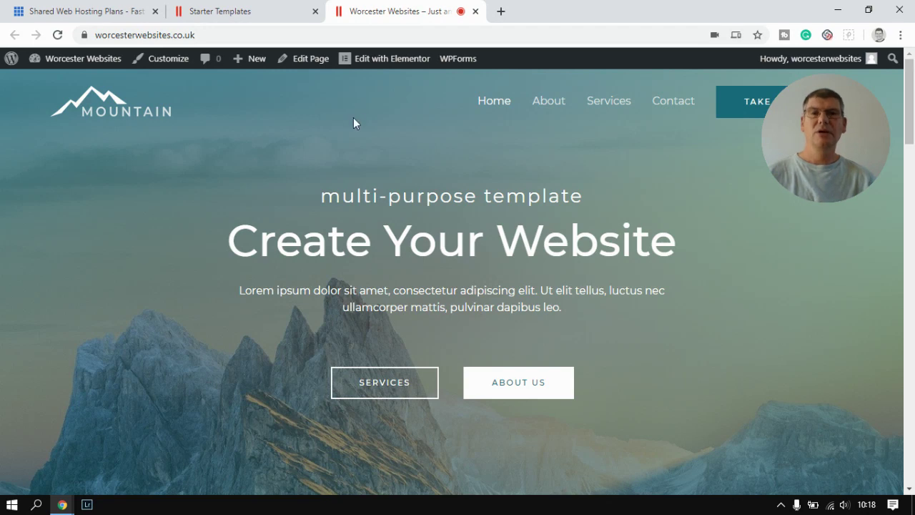
- Edit the home page with Elementor and change the hero's main heading to "Worcester Websites"
click(398, 60)
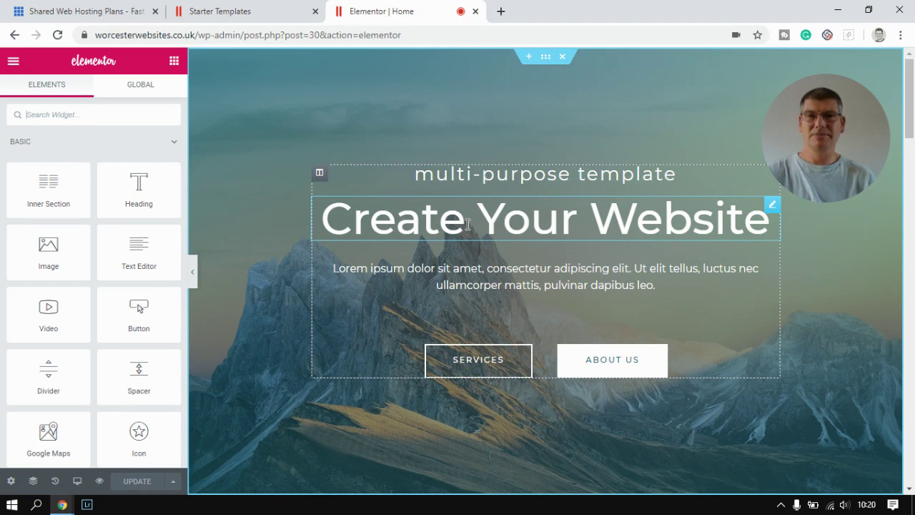
click(570, 222)
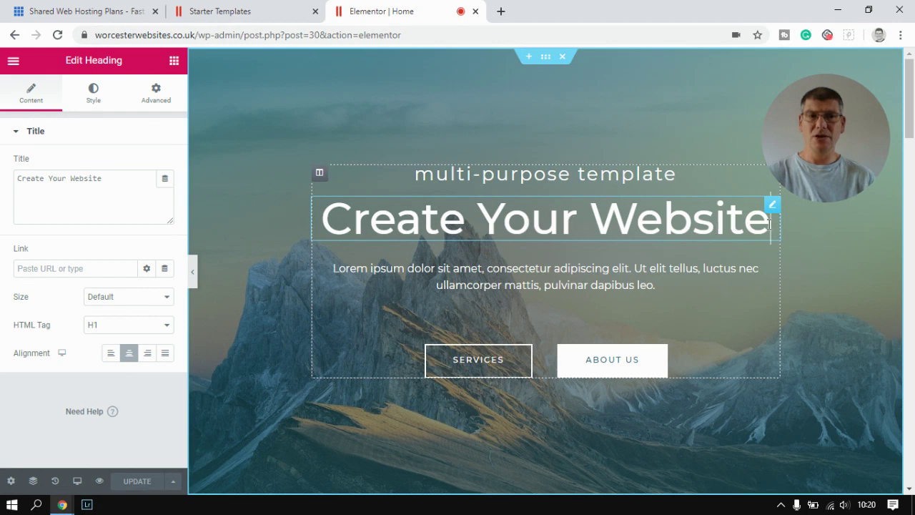
drag(771, 223, 327, 228)
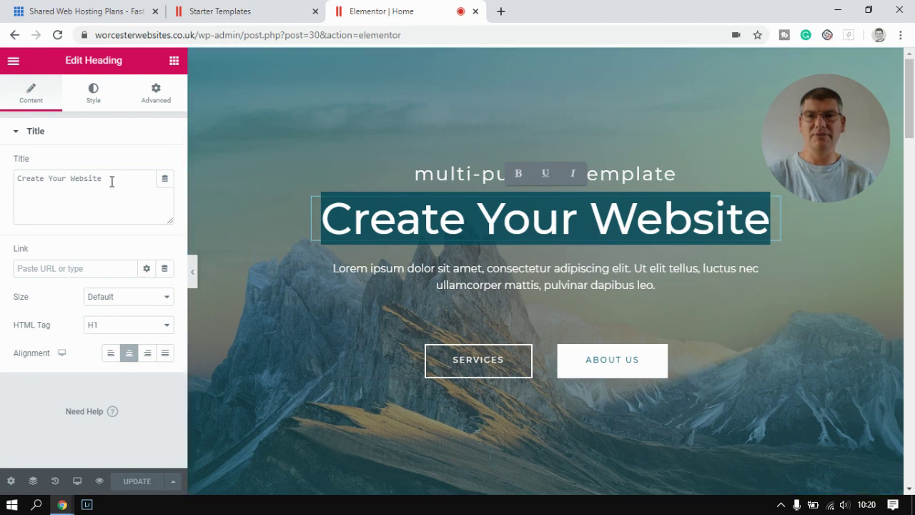
drag(102, 180, 16, 180)
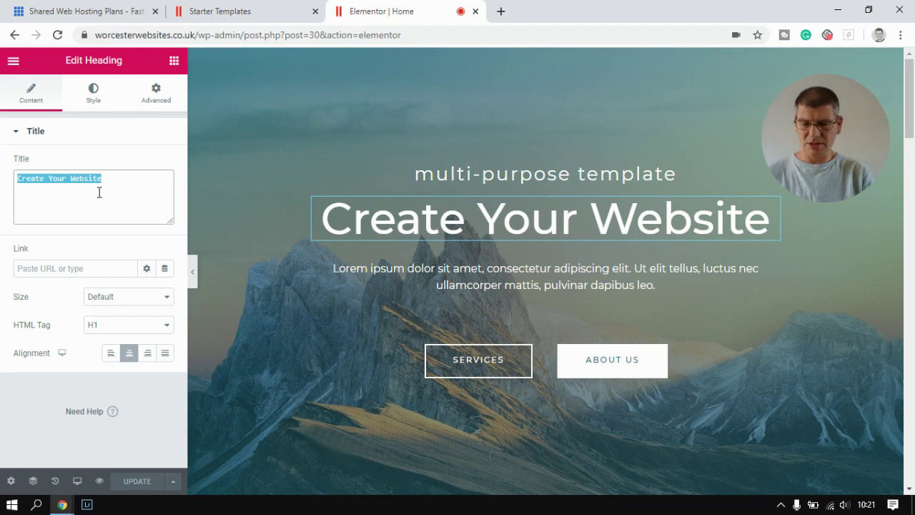
text(Wor)
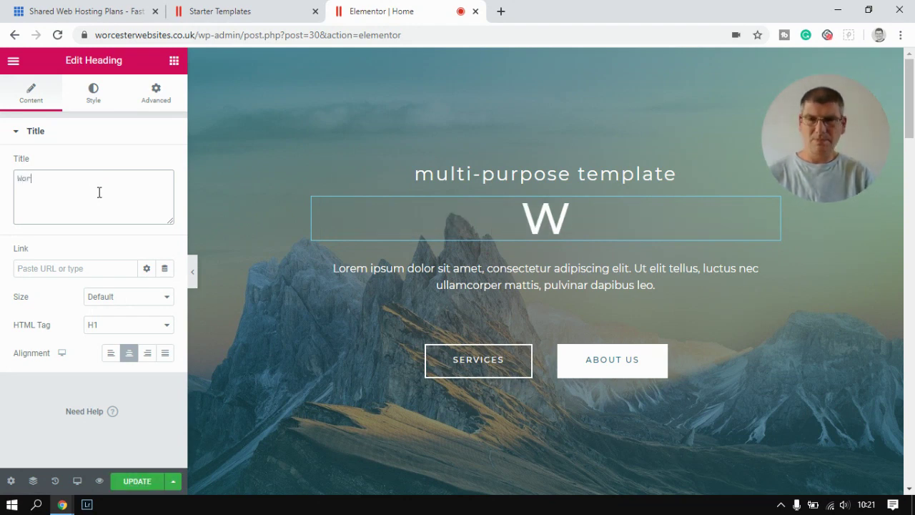
text(cester We)
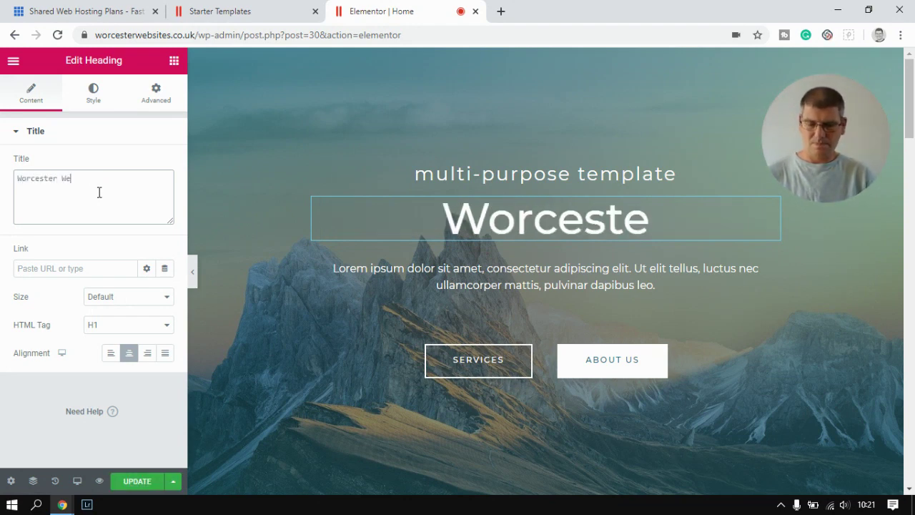
text(bsites)
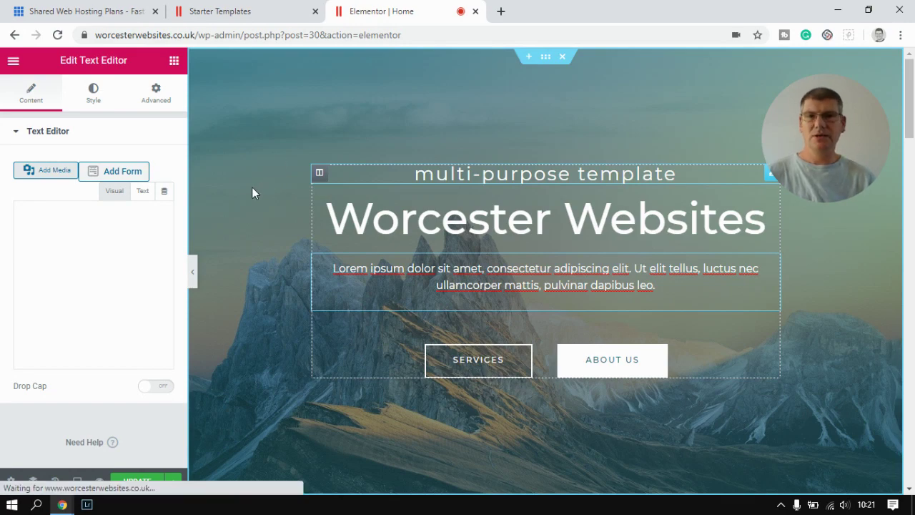
- Move the image gallery section above the Call To Action section on the home page
scroll(252, 186, down, 2)
scroll(252, 190, down, 4)
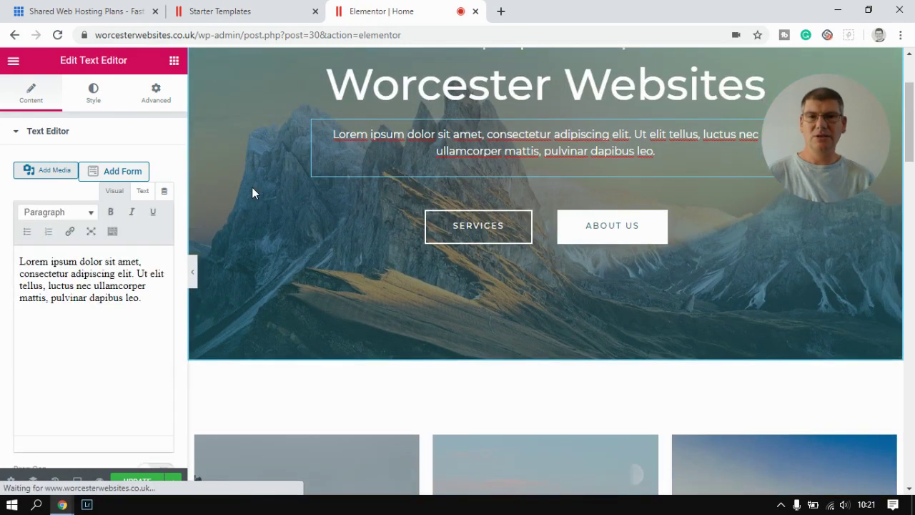
scroll(373, 200, down, 2)
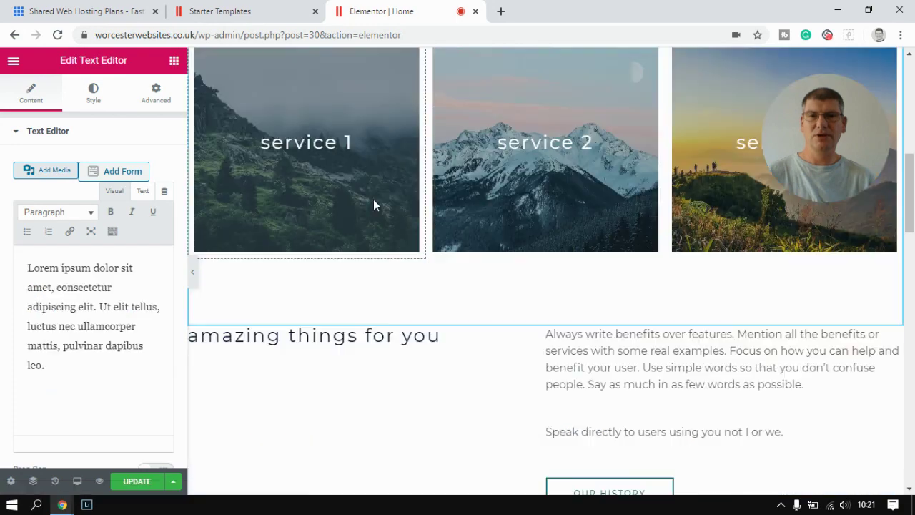
scroll(464, 239, down, 8)
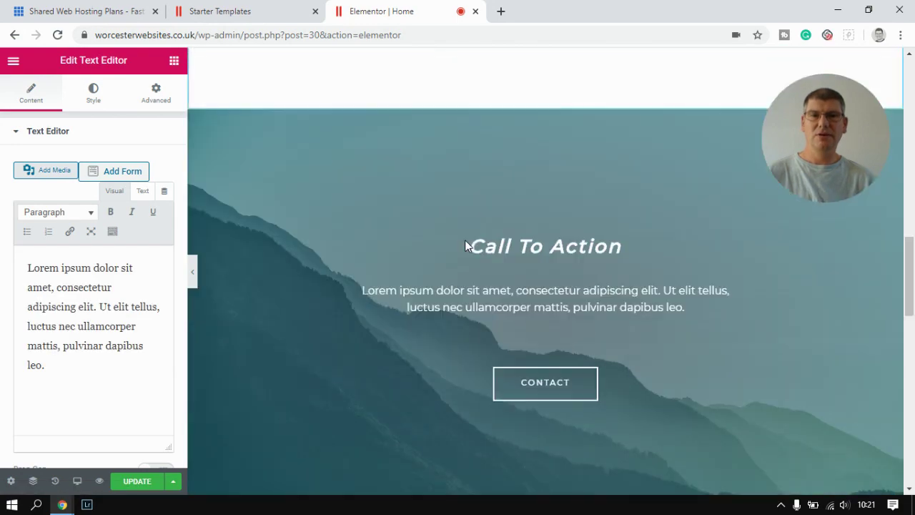
scroll(464, 245, down, 3)
scroll(466, 246, down, 5)
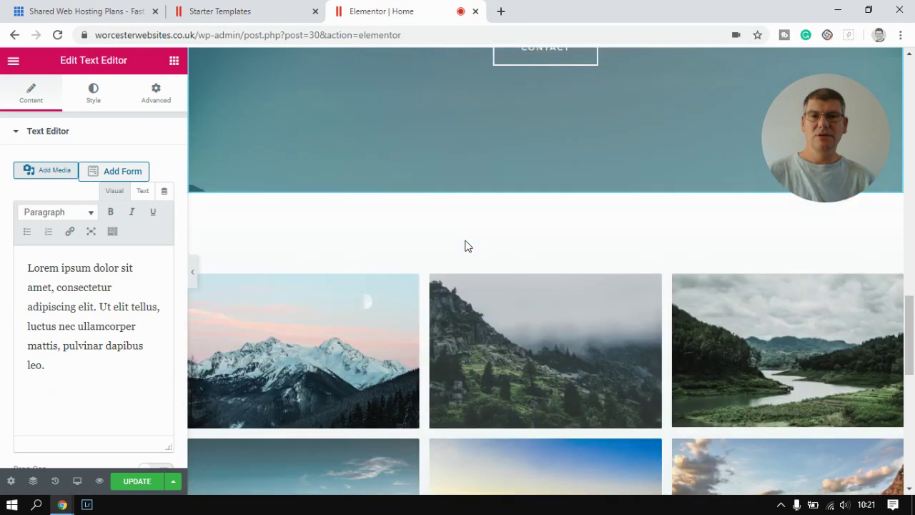
scroll(465, 245, down, 1)
scroll(465, 247, down, 1)
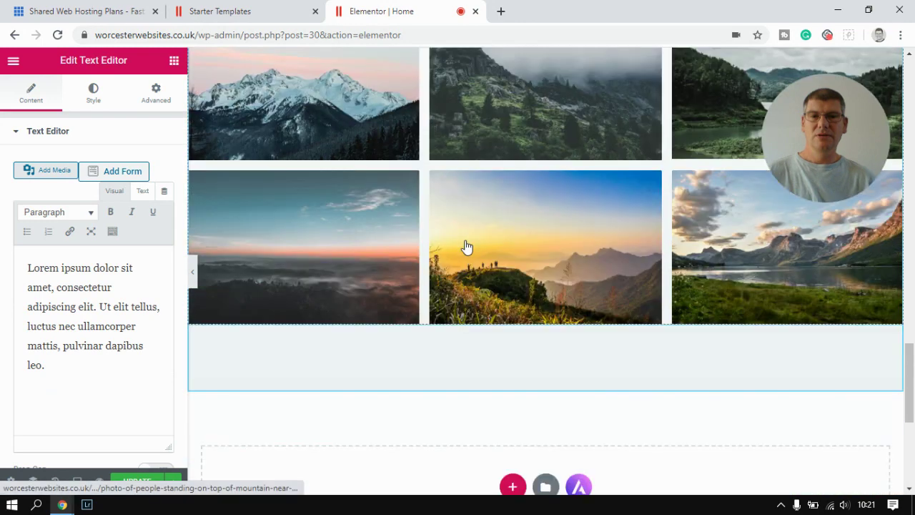
scroll(466, 247, up, 4)
scroll(465, 246, up, 1)
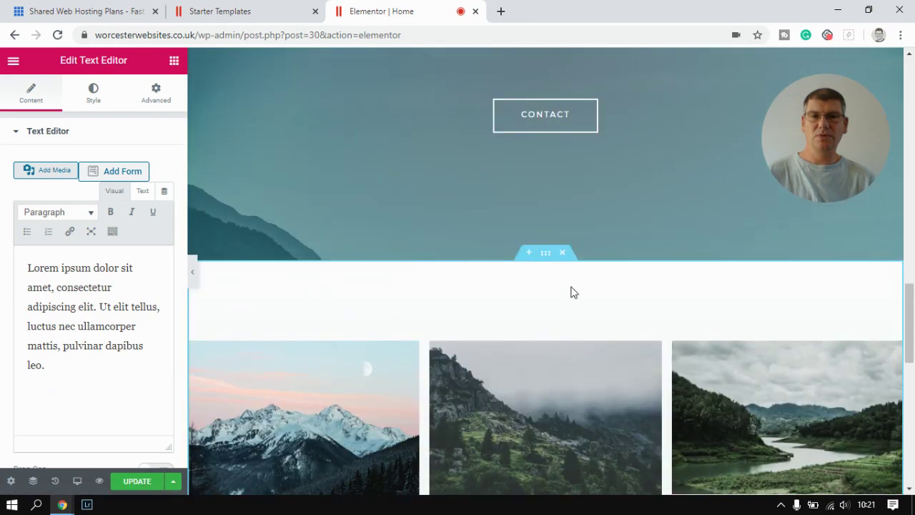
drag(546, 255, 400, 132)
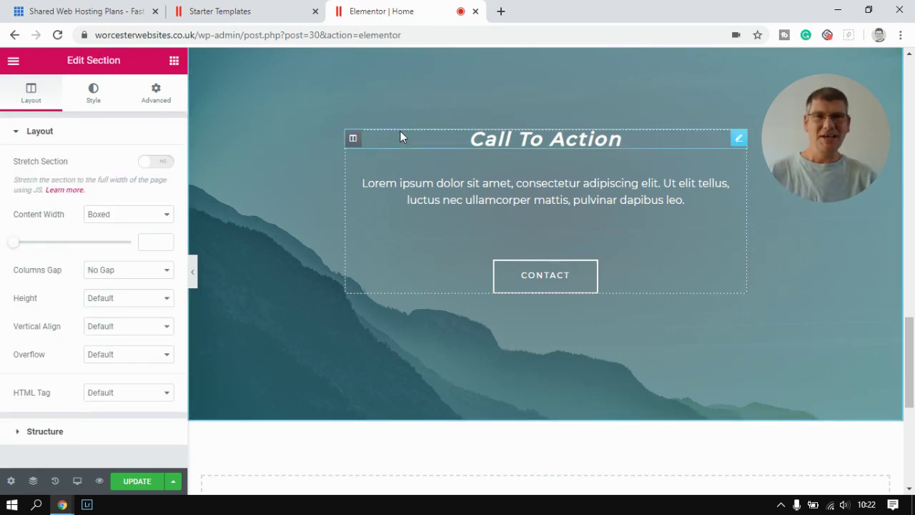
- Examine the rearranged order of the gallery, Call To Action and footer sections in the editor
scroll(296, 182, up, 2)
scroll(296, 183, down, 4)
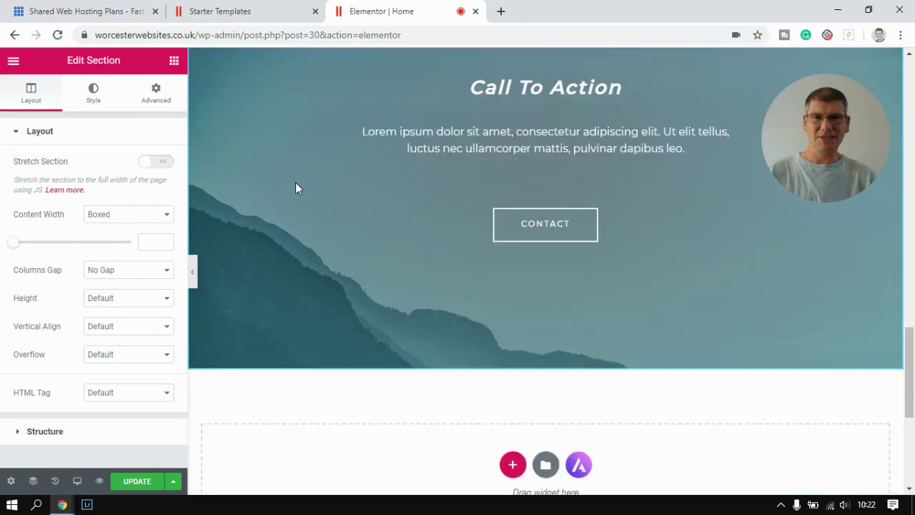
scroll(296, 185, up, 5)
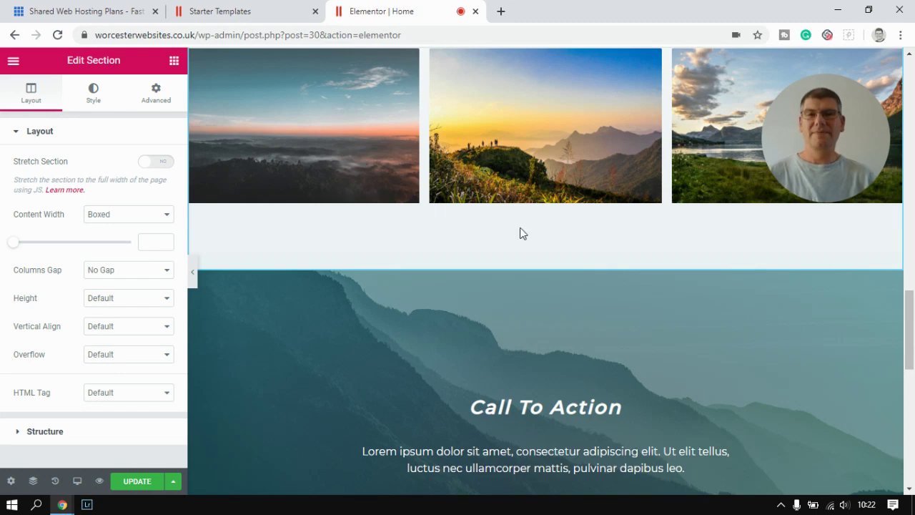
scroll(520, 233, up, 7)
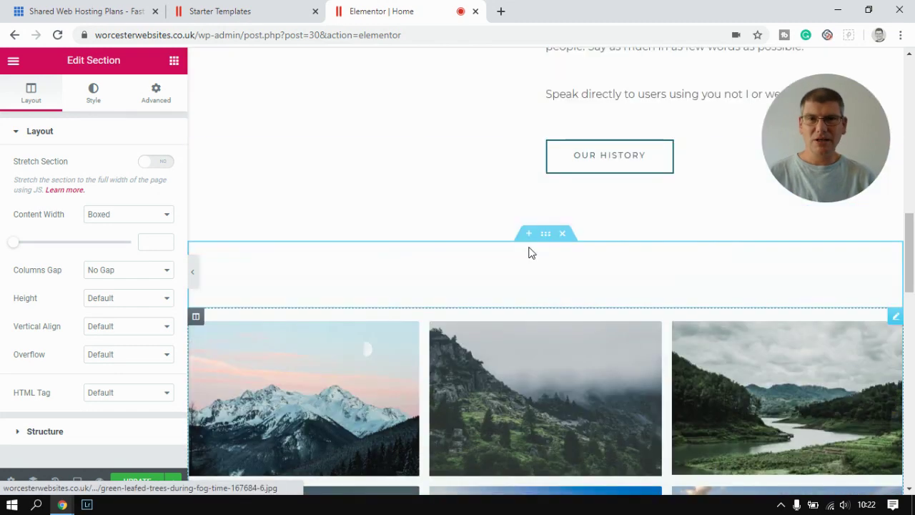
scroll(424, 221, down, 7)
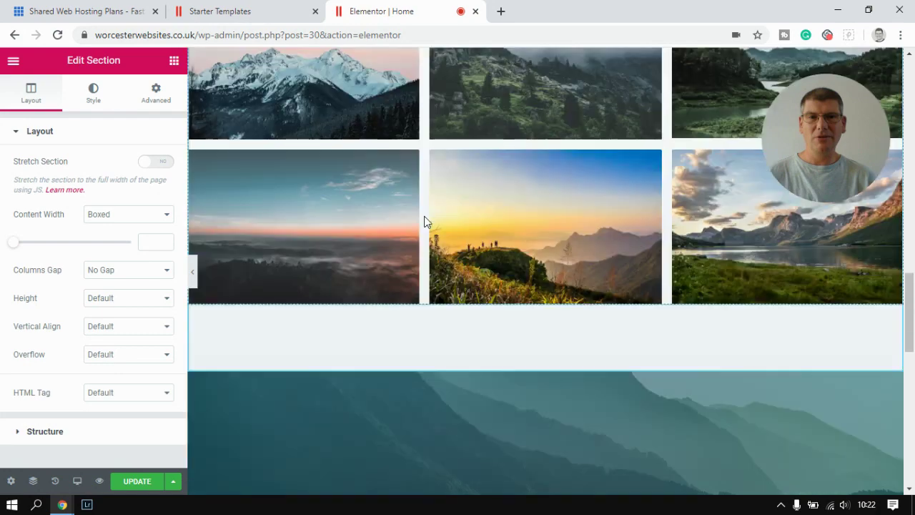
scroll(392, 296, down, 6)
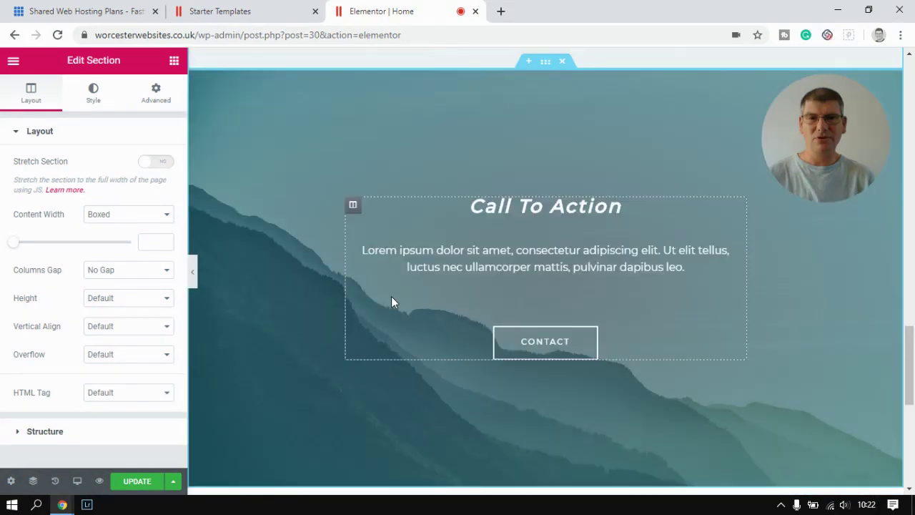
scroll(312, 310, down, 3)
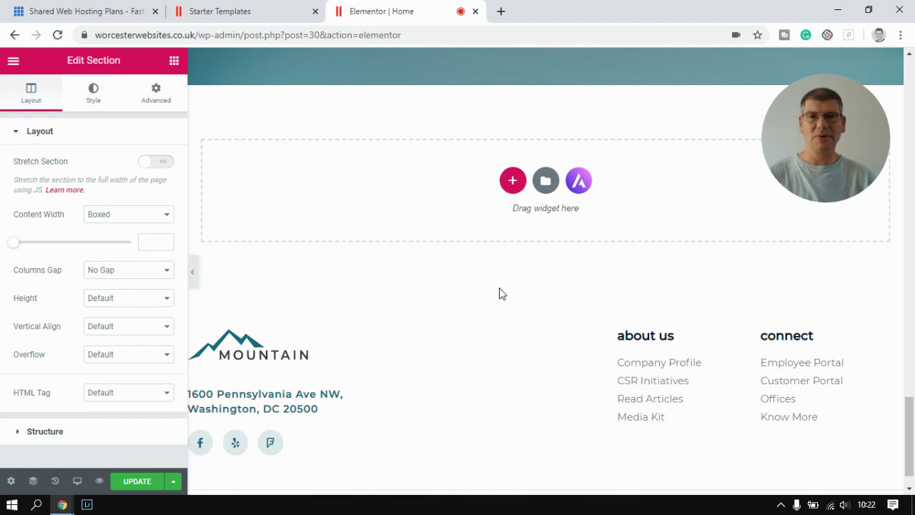
scroll(499, 289, up, 9)
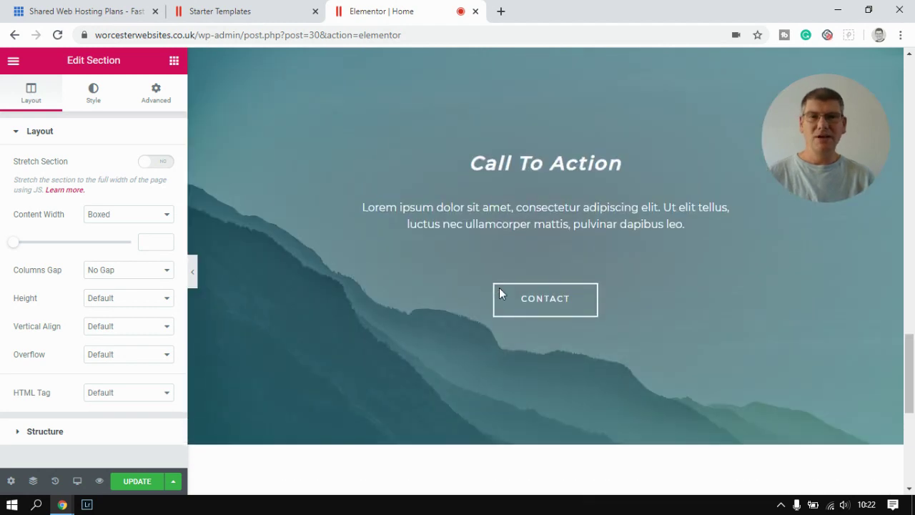
scroll(500, 289, up, 6)
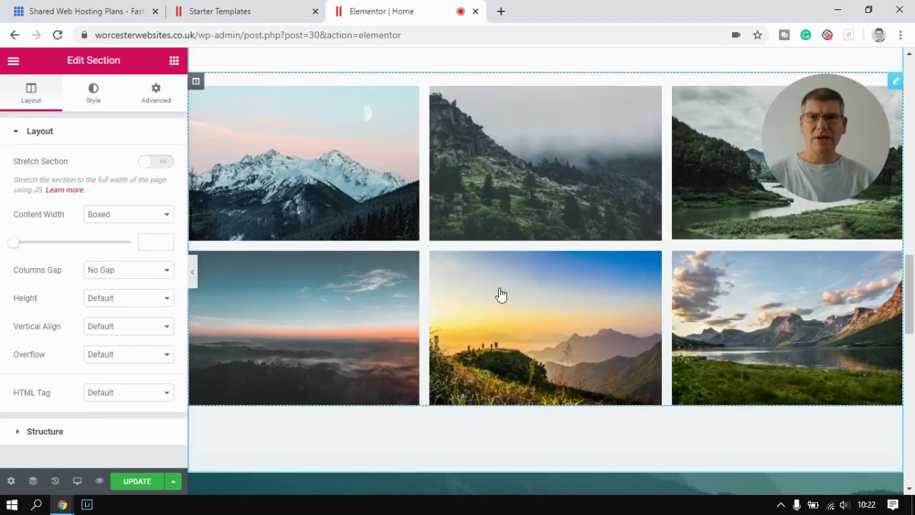
- Preview the hero section at full width with the Elementor editing panel hidden, and restore the panel
scroll(485, 299, up, 8)
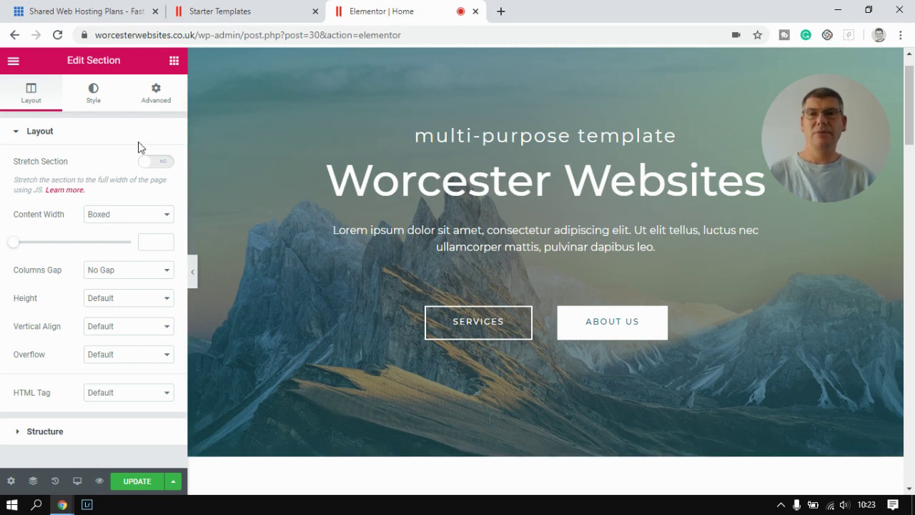
click(192, 276)
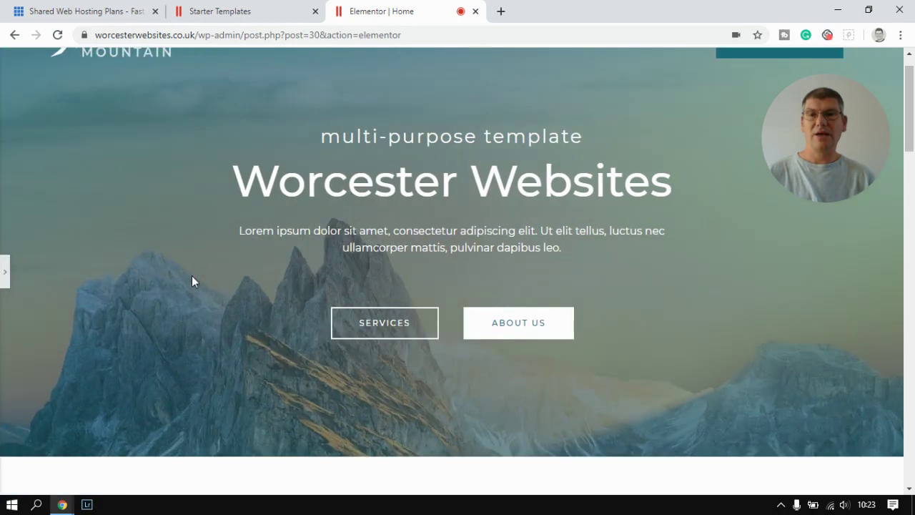
click(218, 305)
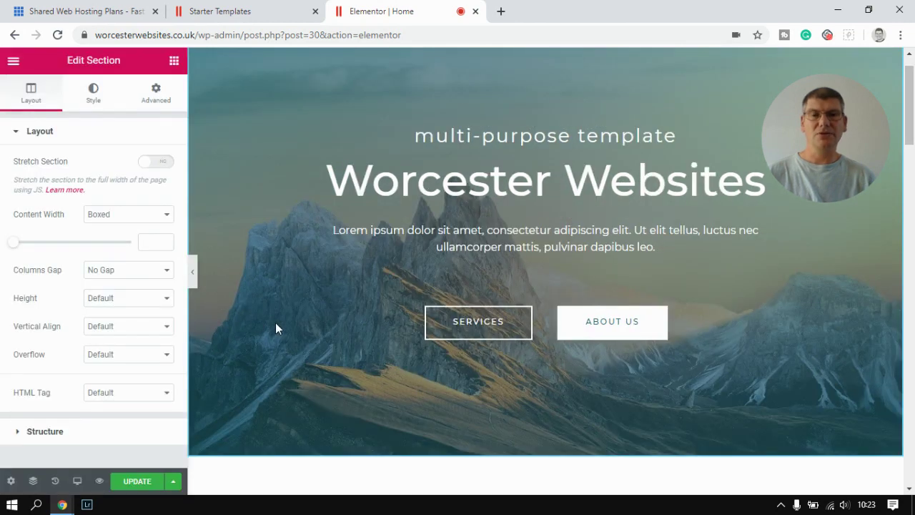